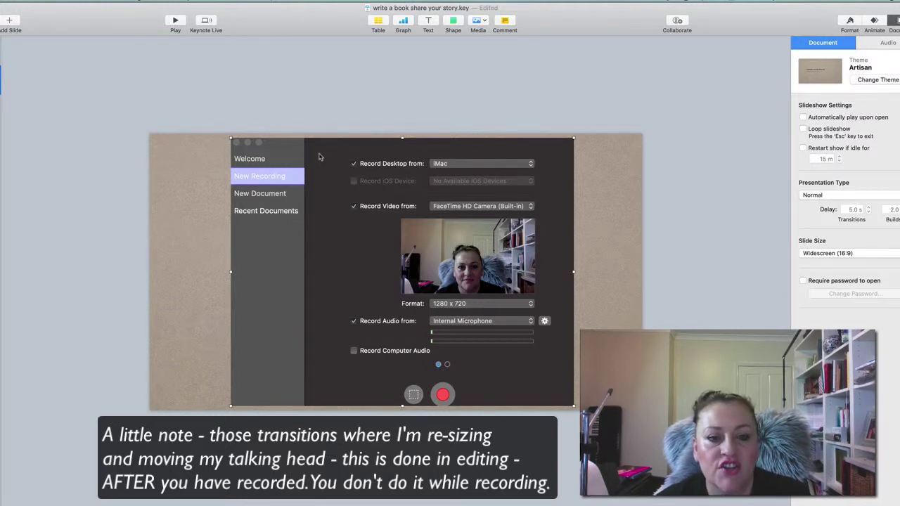
Step: Nudge the recorder-settings screenshot slightly lower on the Keynote slide
{"action": "mouse_move", "coordinate": [322, 156]}
{"action": "left_mouse_down"}
{"action": "mouse_move", "coordinate": [321, 232]}
{"action": "mouse_move", "coordinate": [318, 153]}
{"action": "left_mouse_up"}
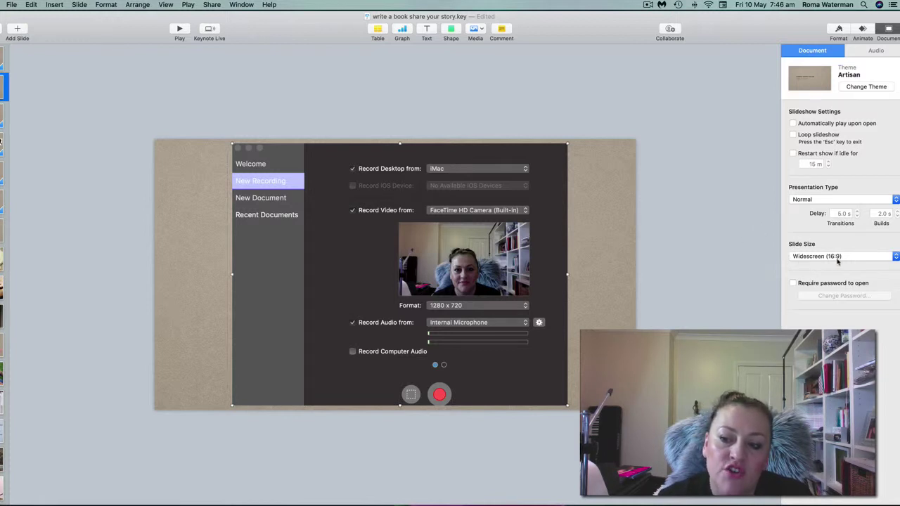
Step: Keep the Keynote slide size at Widescreen (16:9), then bring up the ScreenFlow recorder controls
{"action": "left_click", "coordinate": [896, 258]}
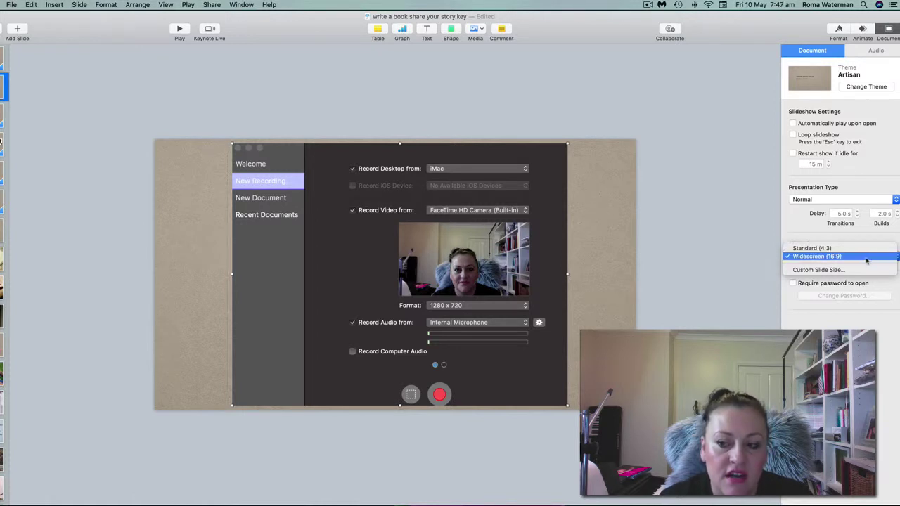
{"action": "left_click", "coordinate": [867, 257]}
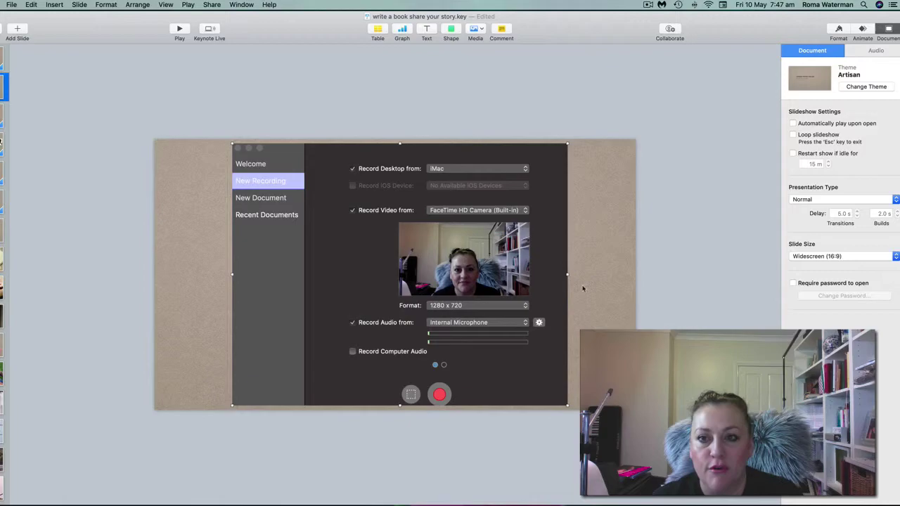
{"action": "left_click", "coordinate": [648, 4]}
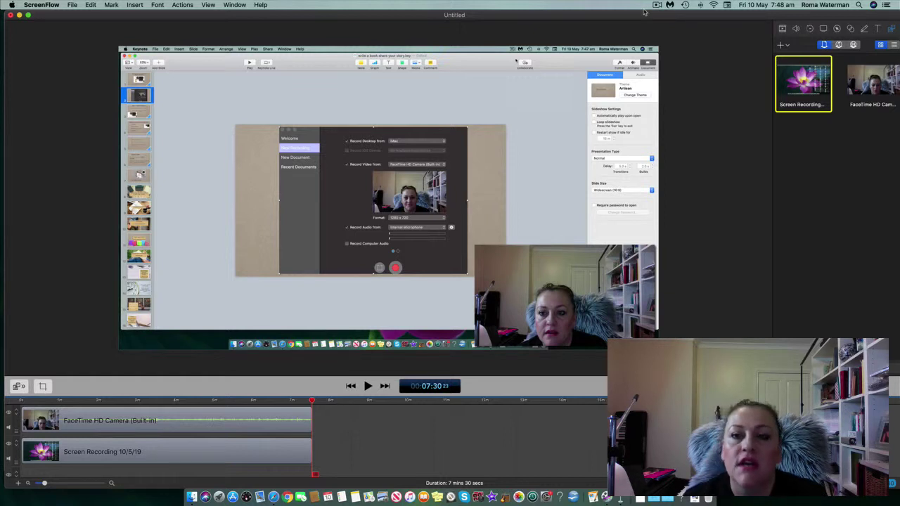
Step: Close the ScreenFlow recorder menu unchanged and minimise the editor to reveal Keynote
{"action": "left_click", "coordinate": [656, 5]}
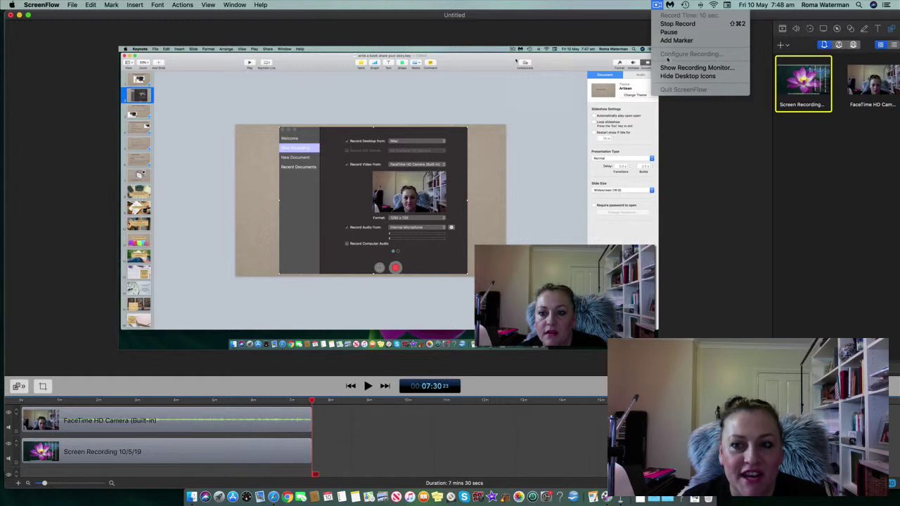
{"action": "left_click", "coordinate": [714, 184]}
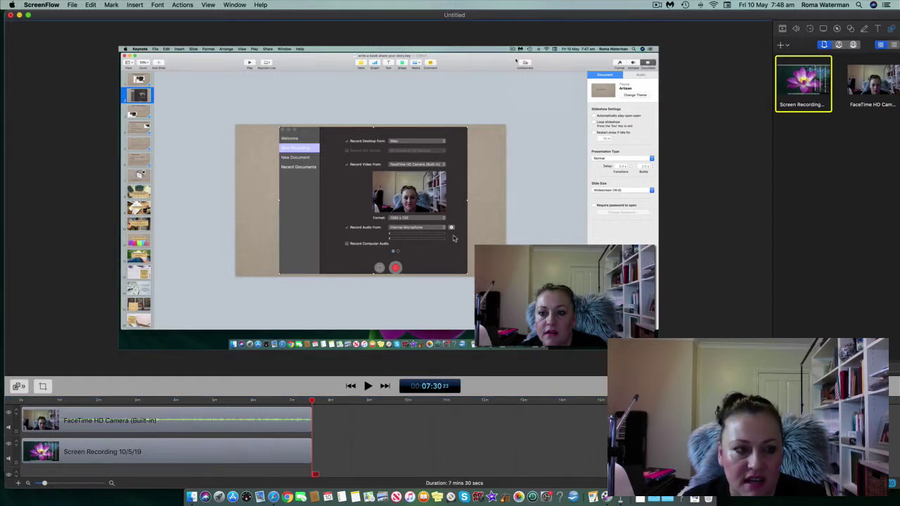
{"action": "scroll", "coordinate": [294, 246], "scroll_direction": "right", "scroll_amount": 5}
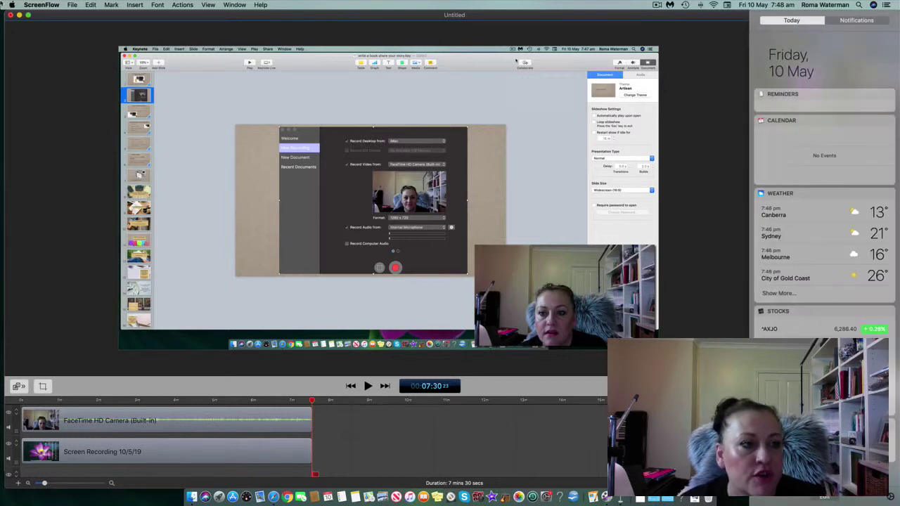
{"action": "left_click", "coordinate": [15, 15]}
{"action": "left_click", "coordinate": [19, 14]}
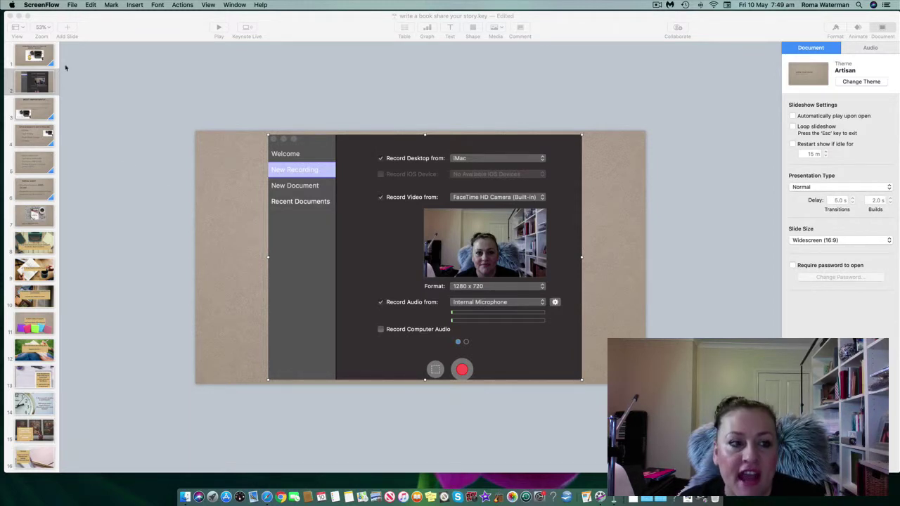
Step: Delete the screenshot from slide 2 and return to the title slide 'How much will it cost to write a book?'
{"action": "left_click", "coordinate": [359, 162]}
{"action": "key", "text": "Delete"}
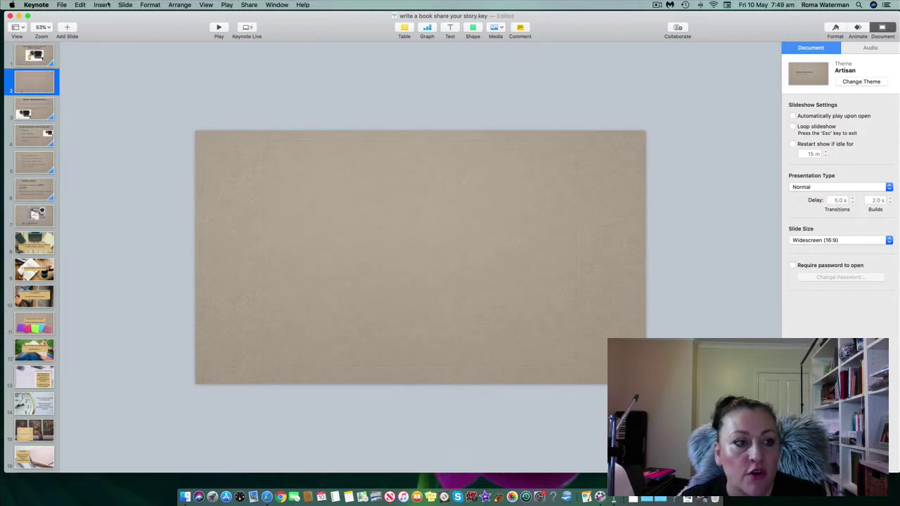
{"action": "left_click", "coordinate": [18, 15]}
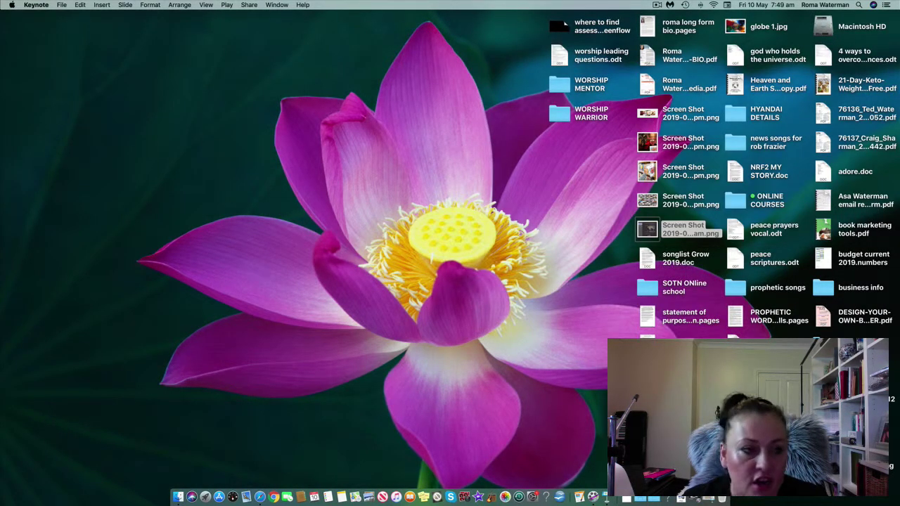
{"action": "left_click", "coordinate": [65, 5]}
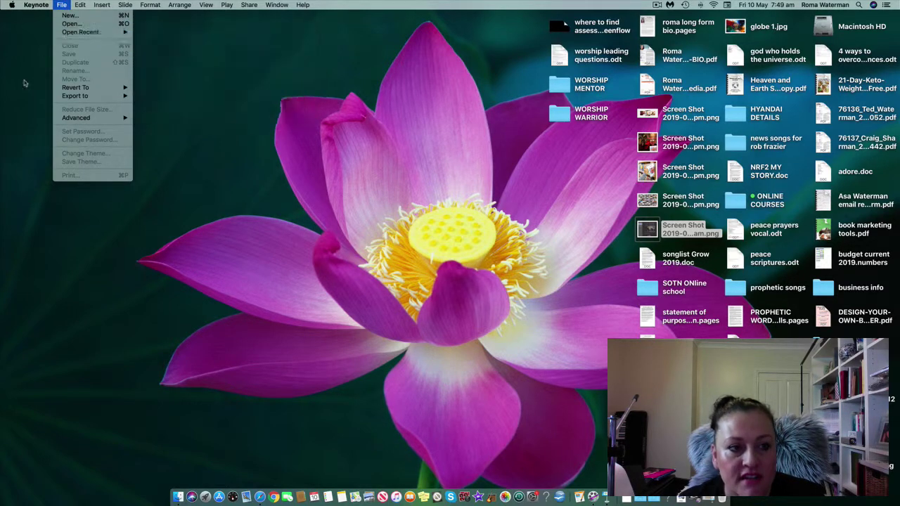
{"action": "left_click", "coordinate": [70, 262]}
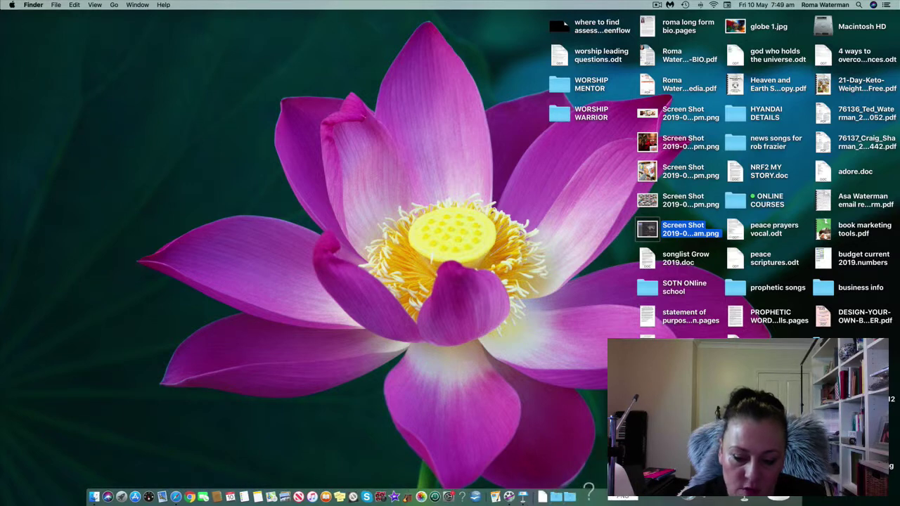
{"action": "left_click", "coordinate": [604, 498]}
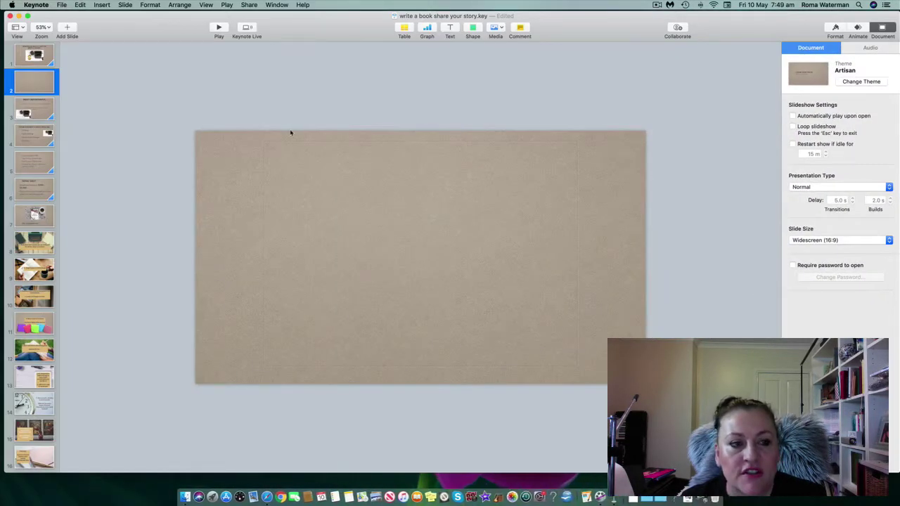
{"action": "left_click", "coordinate": [41, 58]}
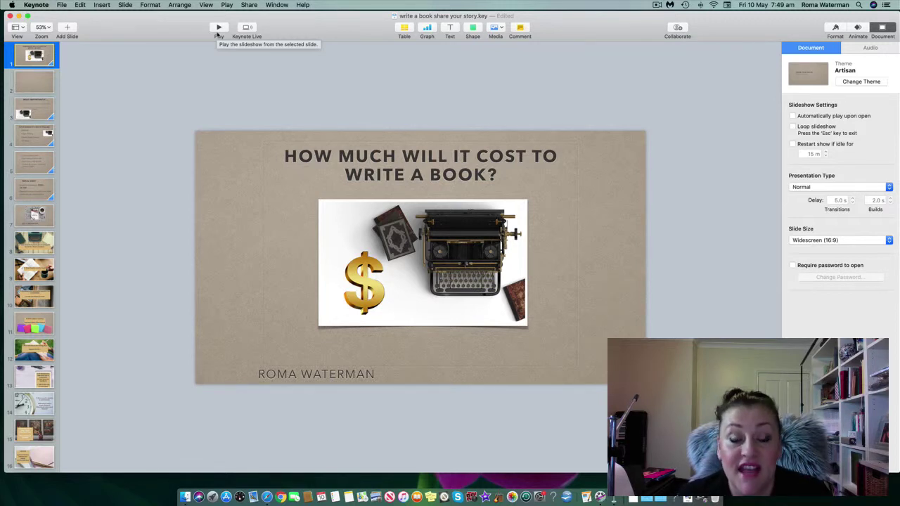
Step: Play the slideshow from slide 1 to slide 8, then bring up the ScreenFlow recorder controls
{"action": "left_click", "coordinate": [218, 30]}
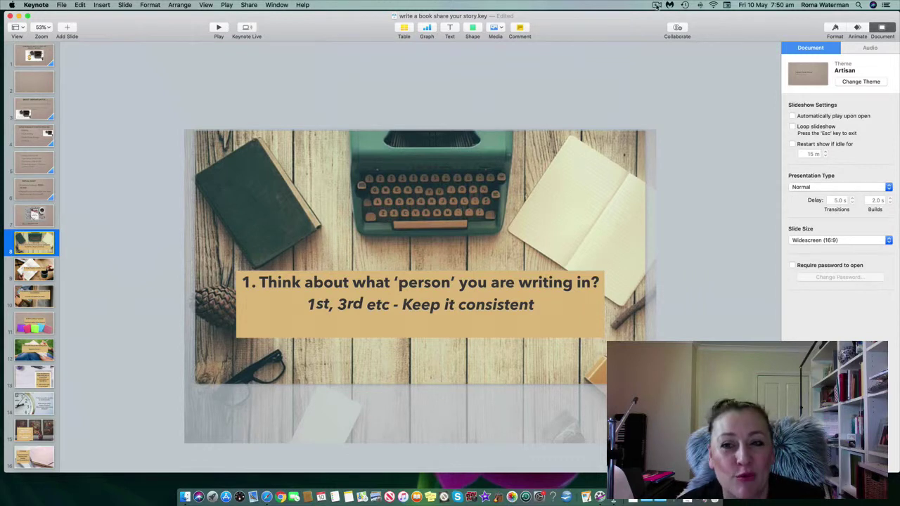
{"action": "left_click", "coordinate": [656, 5]}
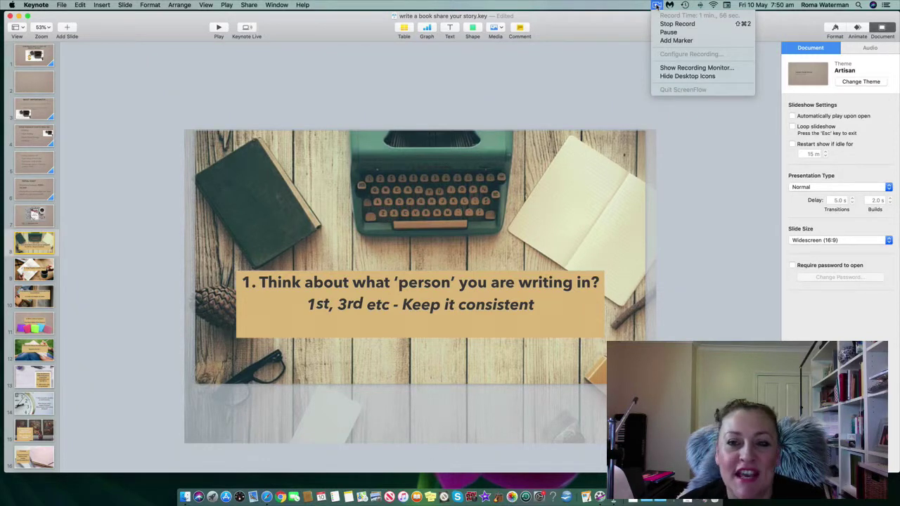
Step: Stop the recording, preview around 09:31, and delete the webcam clip at the end
{"action": "left_click", "coordinate": [675, 23]}
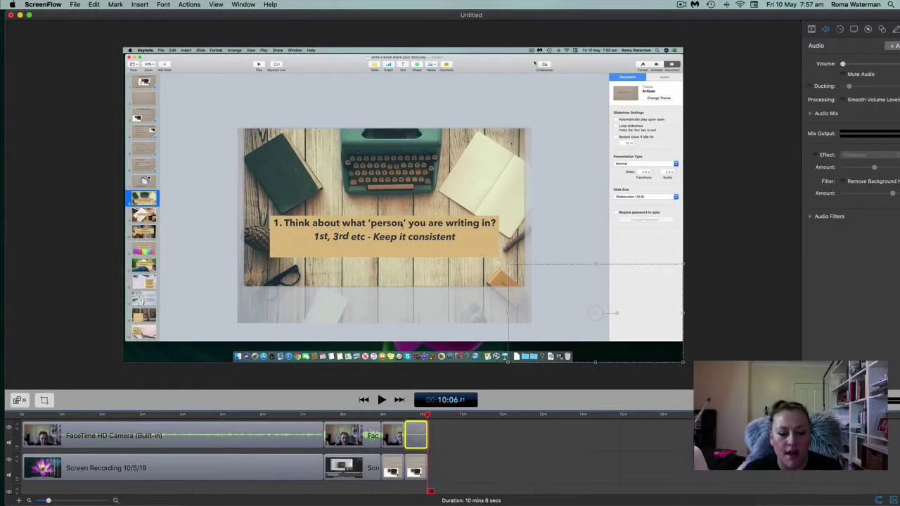
{"action": "left_click", "coordinate": [404, 415]}
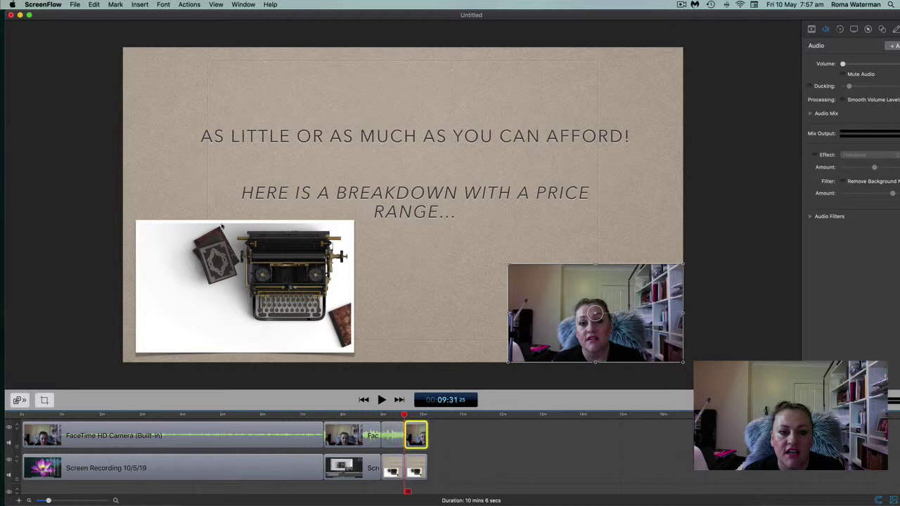
{"action": "key", "text": "space"}
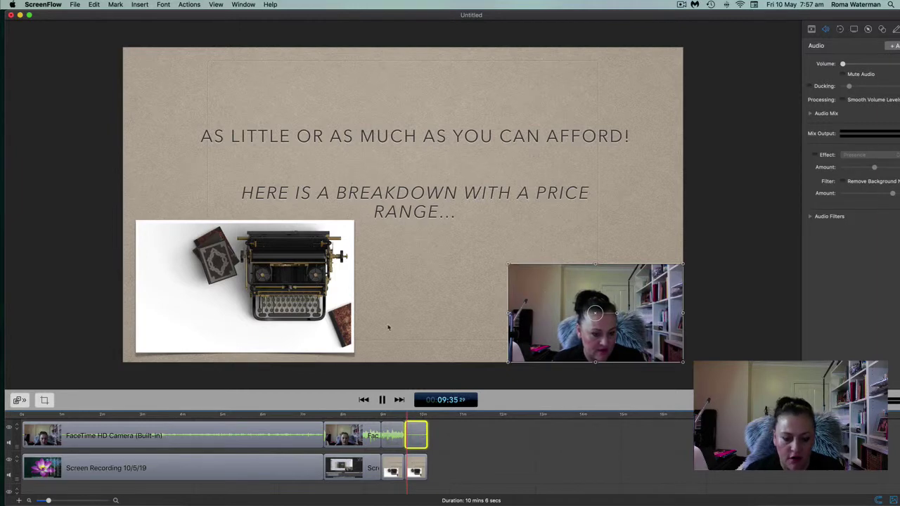
{"action": "key", "text": "space"}
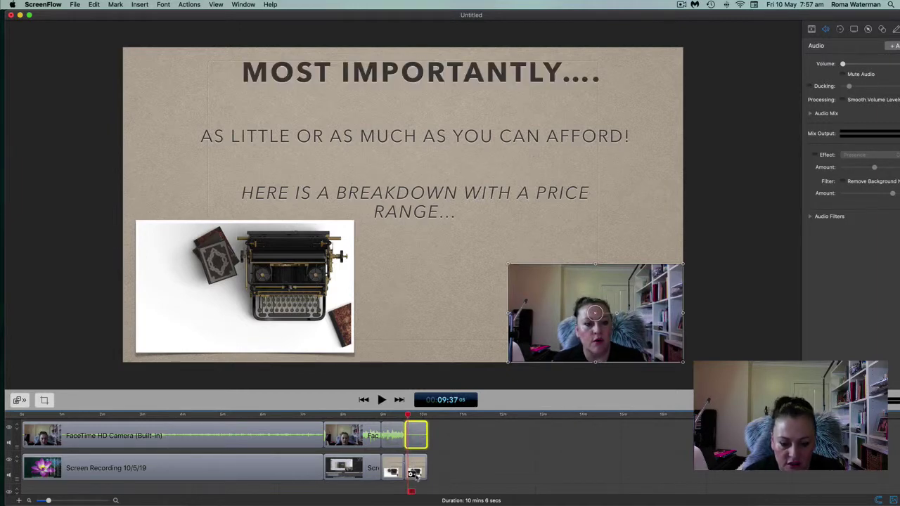
{"action": "key", "text": "Delete"}
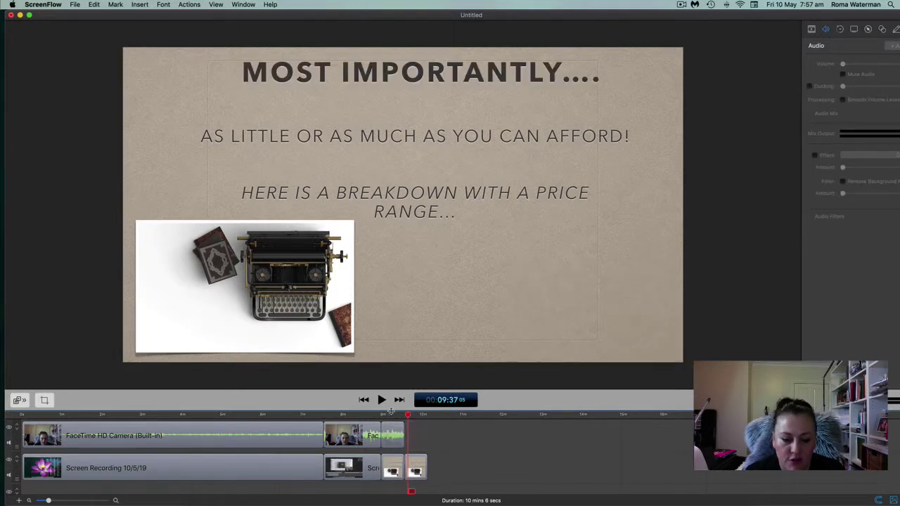
{"action": "left_click", "coordinate": [399, 417]}
{"action": "key", "text": "space"}
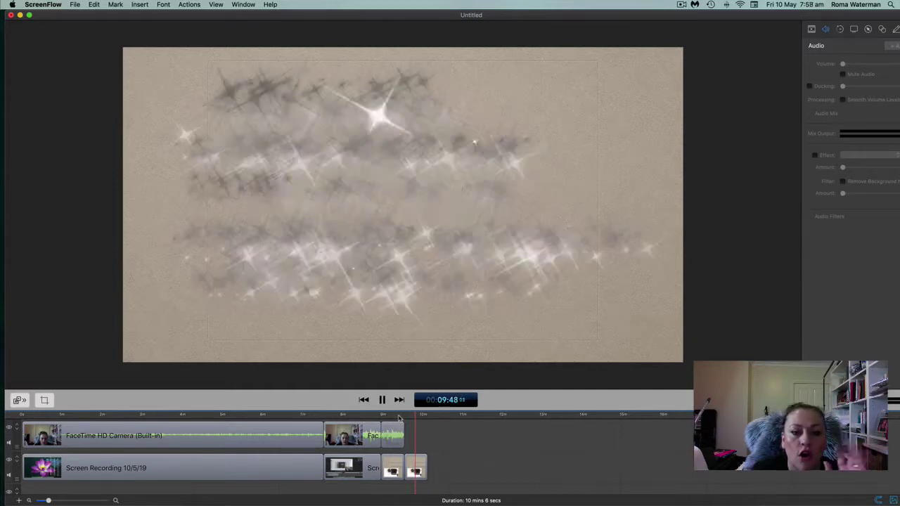
Step: Select the screen recording clip and play the transition into the Top 12 Writing Tips title
{"action": "key", "text": "space"}
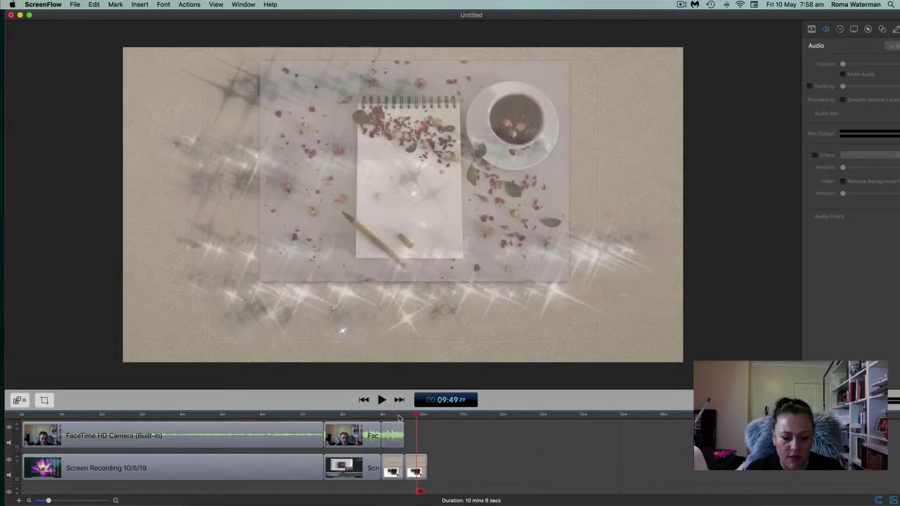
{"action": "left_click", "coordinate": [641, 125]}
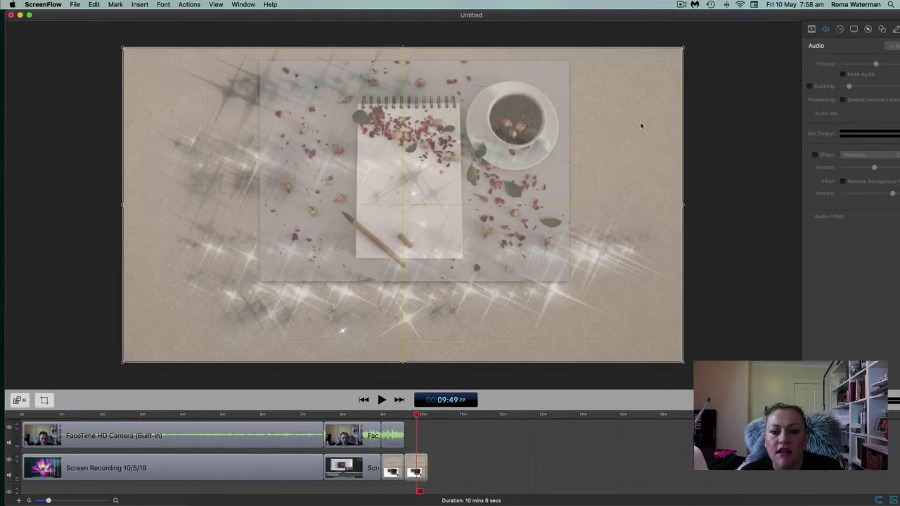
{"action": "key", "text": "space"}
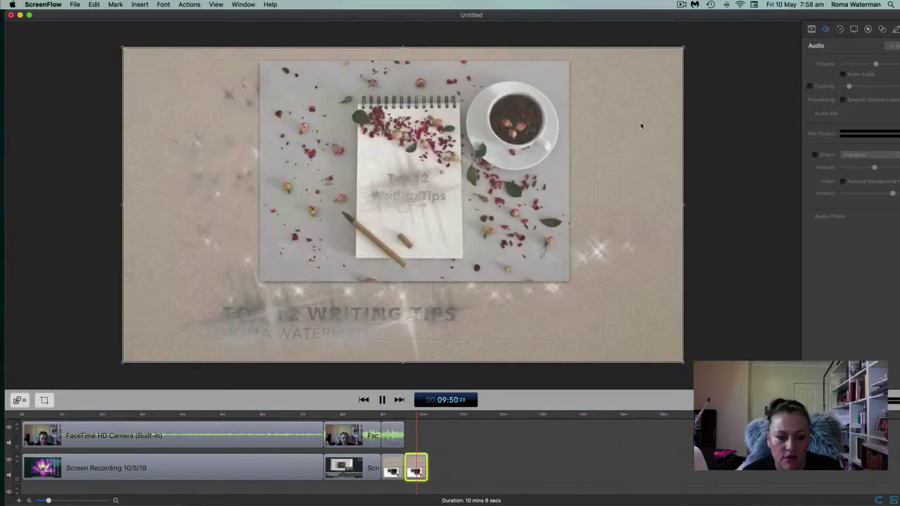
{"action": "key", "text": "space"}
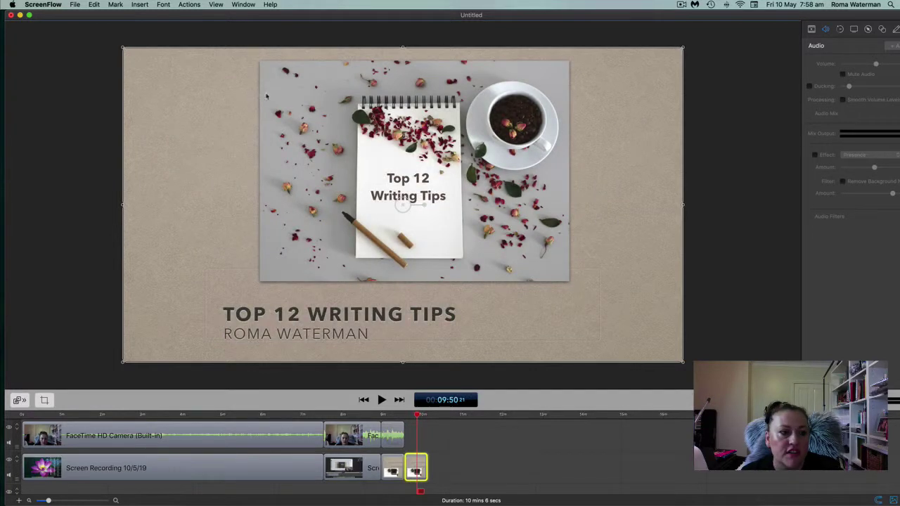
Step: Resize and reposition the Top 12 Writing Tips clip to fill the canvas, then jump to 10:06
{"action": "mouse_move", "coordinate": [633, 172]}
{"action": "left_mouse_down"}
{"action": "mouse_move", "coordinate": [769, 160]}
{"action": "mouse_move", "coordinate": [639, 161]}
{"action": "mouse_move", "coordinate": [630, 173]}
{"action": "left_mouse_up"}
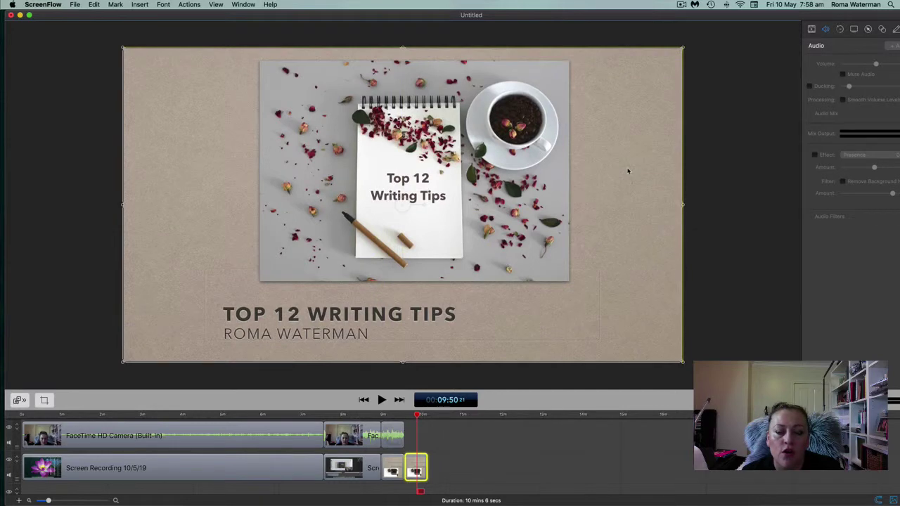
{"action": "left_click_drag", "start_coordinate": [683, 50], "coordinate": [584, 104]}
{"action": "left_click_drag", "start_coordinate": [557, 171], "coordinate": [605, 127]}
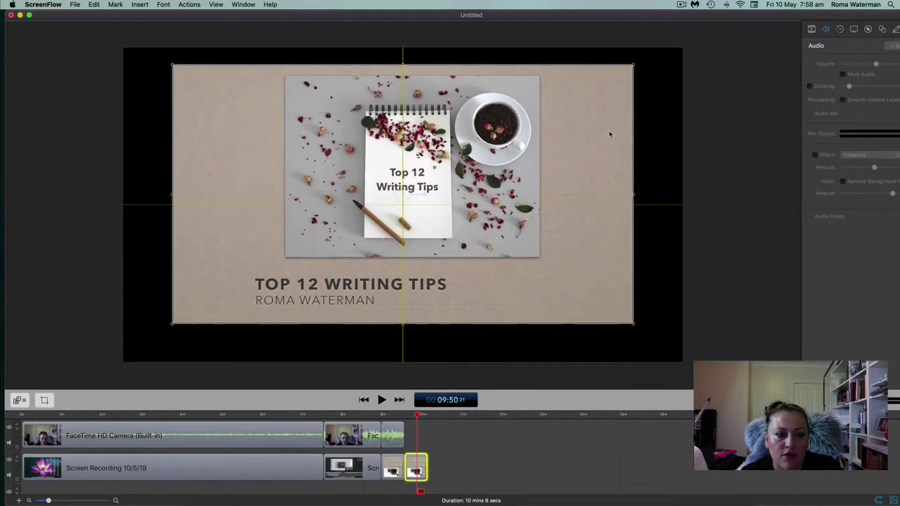
{"action": "left_click_drag", "start_coordinate": [633, 327], "coordinate": [668, 361]}
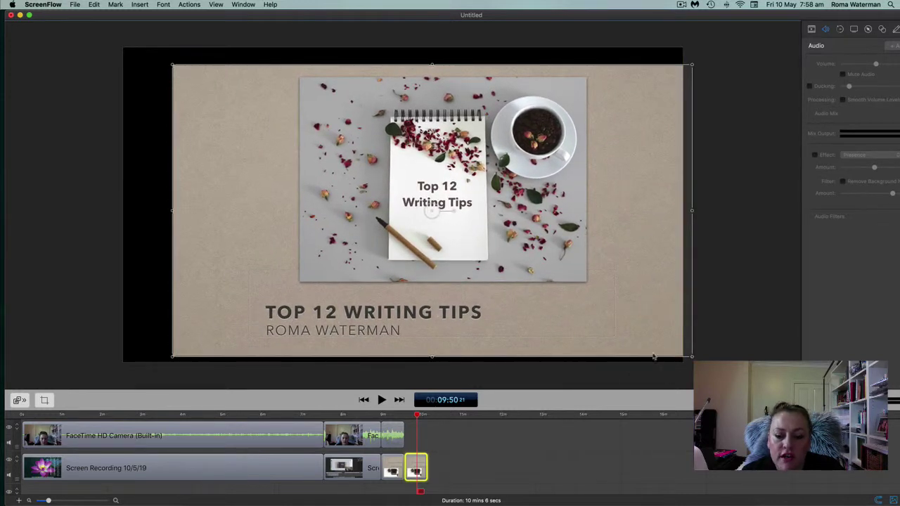
{"action": "left_click_drag", "start_coordinate": [647, 325], "coordinate": [632, 310]}
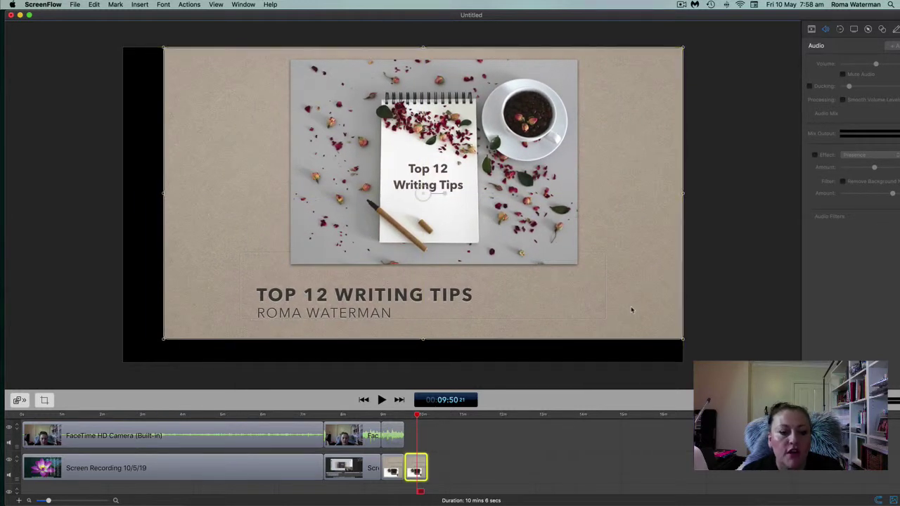
{"action": "left_click_drag", "start_coordinate": [164, 340], "coordinate": [122, 361]}
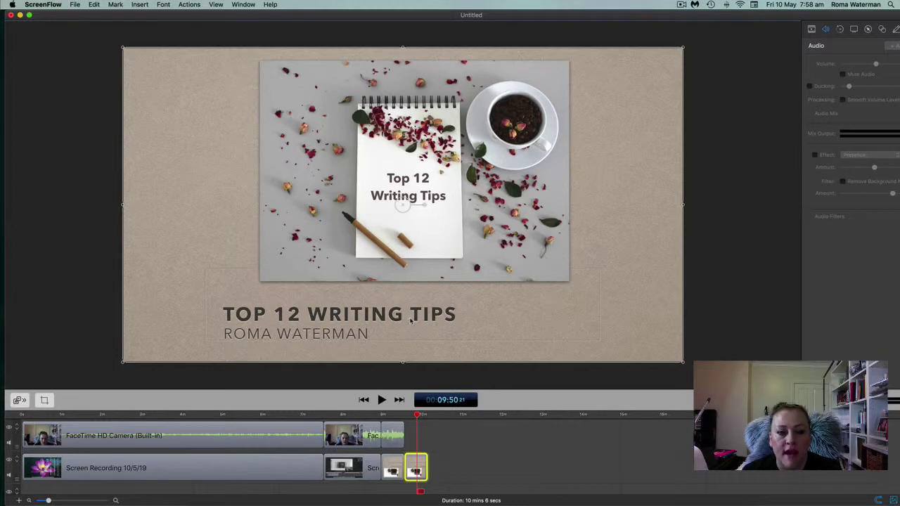
{"action": "left_click", "coordinate": [428, 414]}
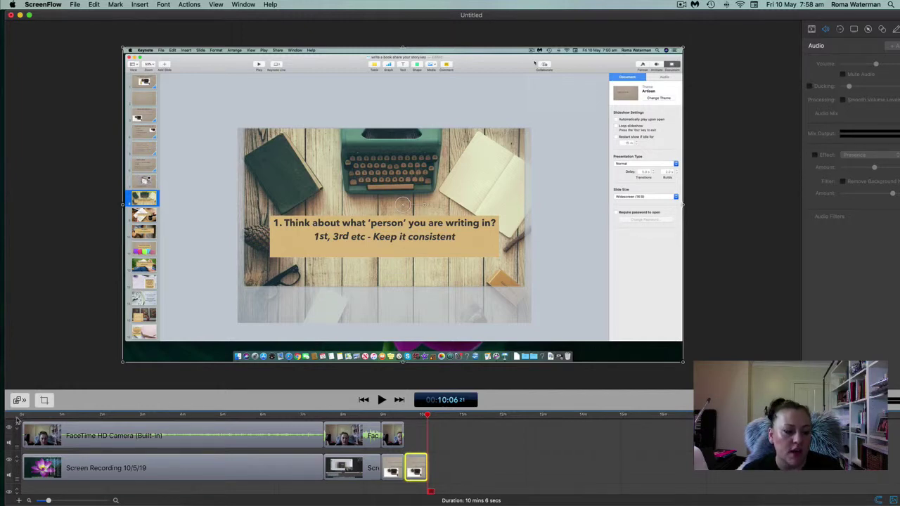
Step: Play the recording from 00:00 and stop the preview at 01:05 on the new-recording frame
{"action": "left_click", "coordinate": [20, 416]}
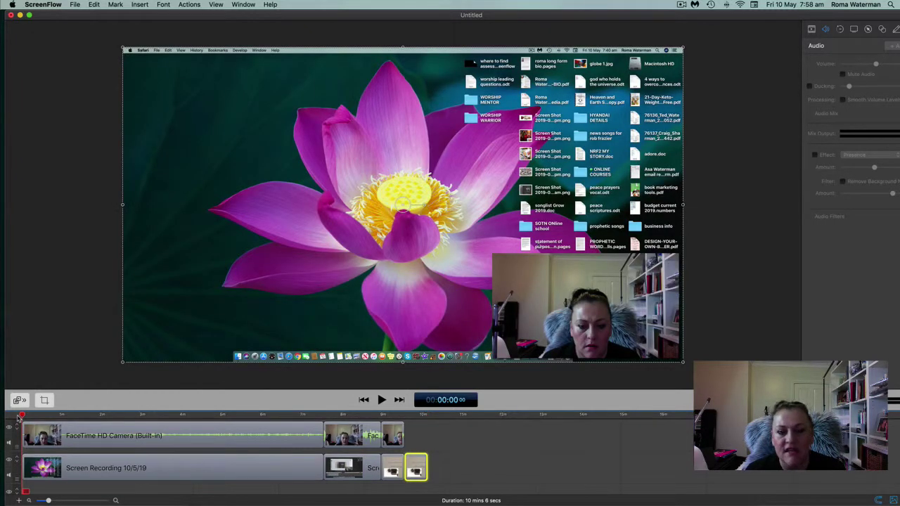
{"action": "key", "text": "space"}
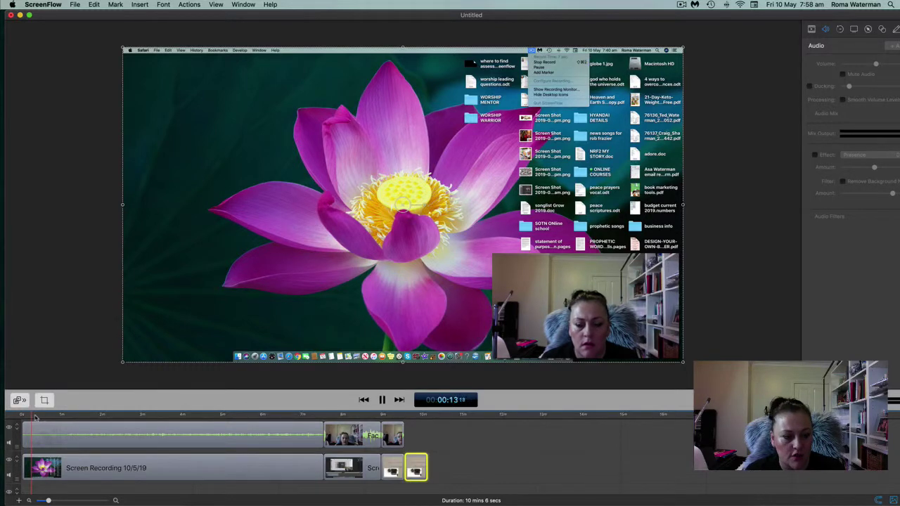
{"action": "left_click_drag", "start_coordinate": [41, 418], "coordinate": [54, 417]}
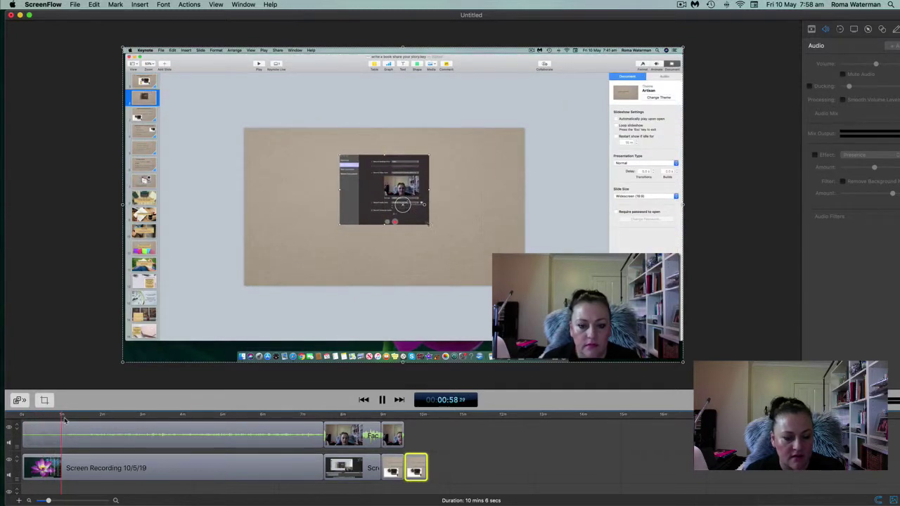
{"action": "mouse_move", "coordinate": [65, 420]}
{"action": "left_mouse_down"}
{"action": "mouse_move", "coordinate": [73, 421]}
{"action": "mouse_move", "coordinate": [64, 419]}
{"action": "left_mouse_up"}
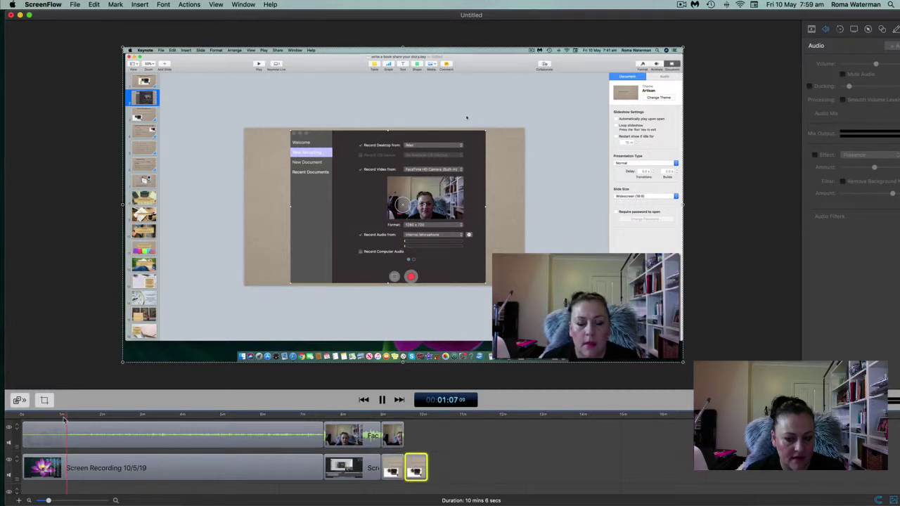
{"action": "left_click", "coordinate": [63, 418]}
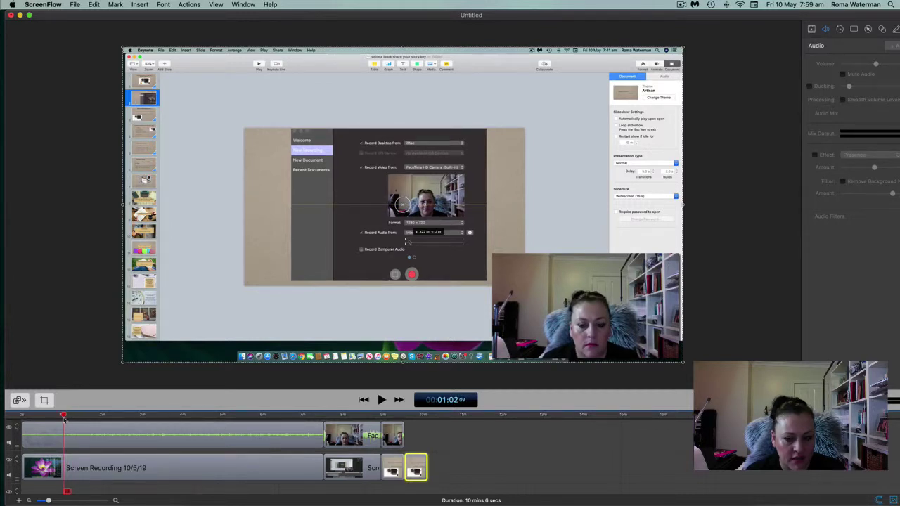
{"action": "key", "text": "space"}
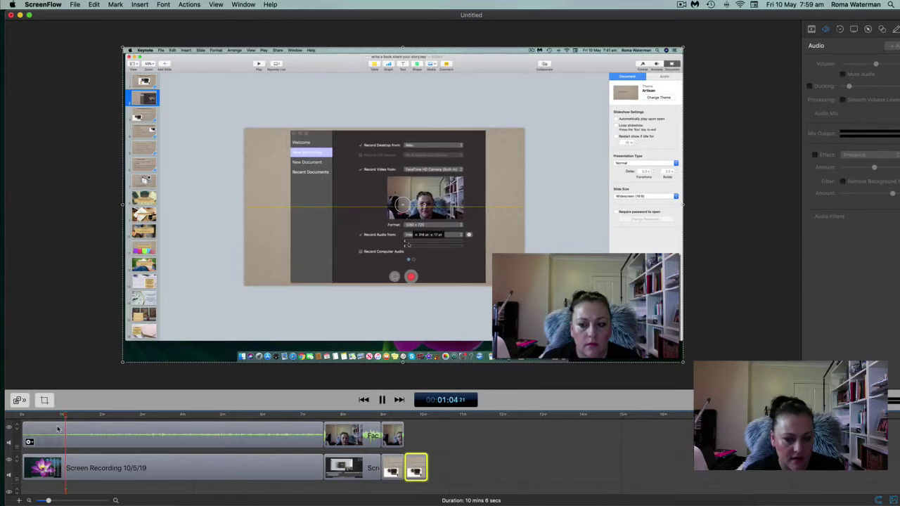
{"action": "key", "text": "space"}
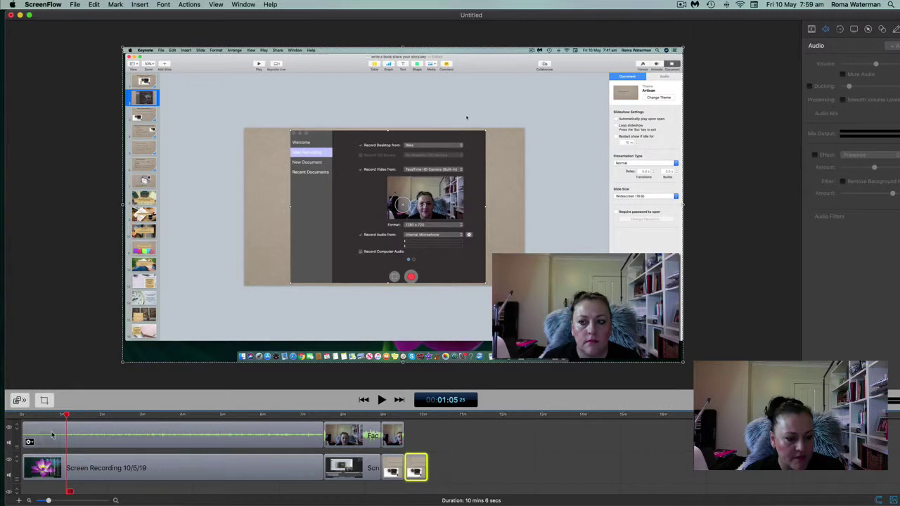
Step: Split the webcam and screen recording clips at 01:05 and delete both opening pieces
{"action": "left_click", "coordinate": [52, 436]}
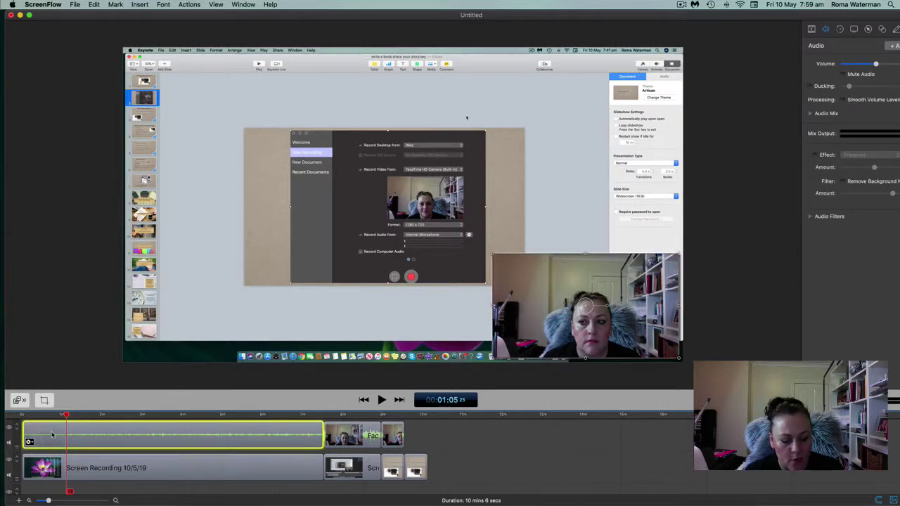
{"action": "left_click", "coordinate": [85, 464], "text": "shift"}
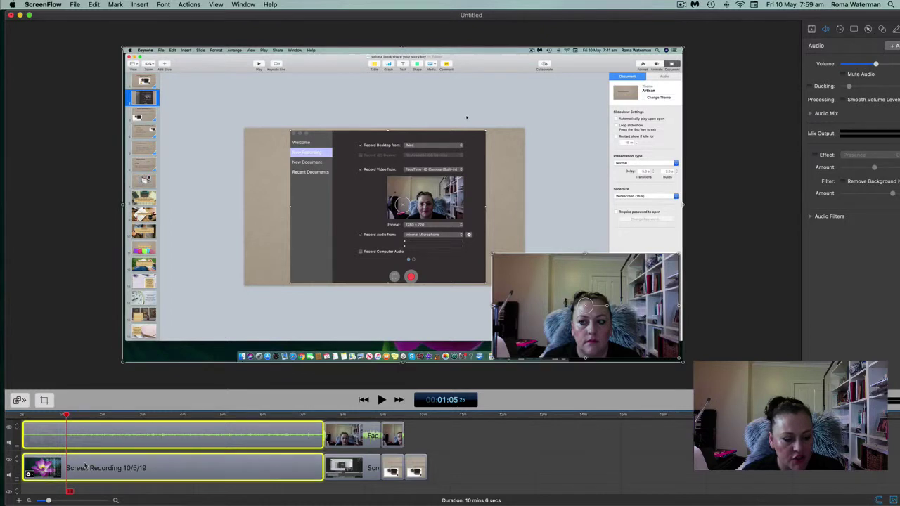
{"action": "left_click", "coordinate": [31, 441]}
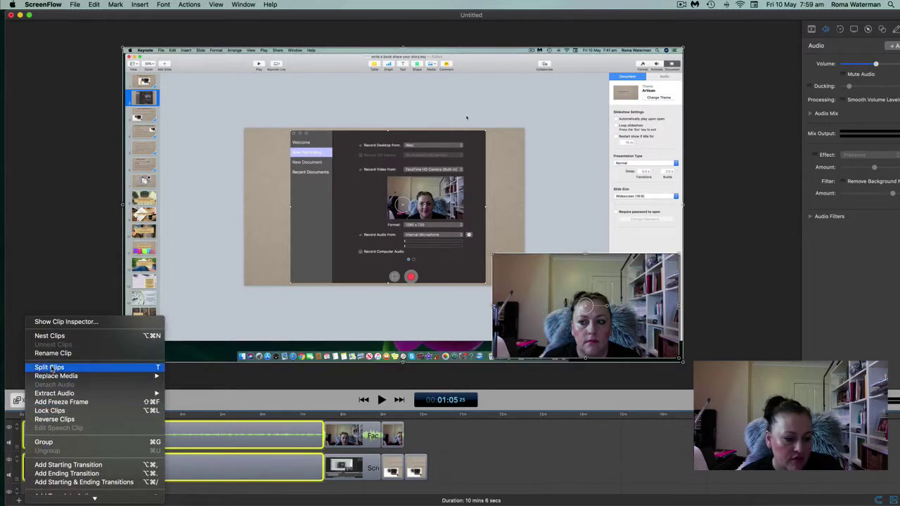
{"action": "left_click", "coordinate": [50, 367]}
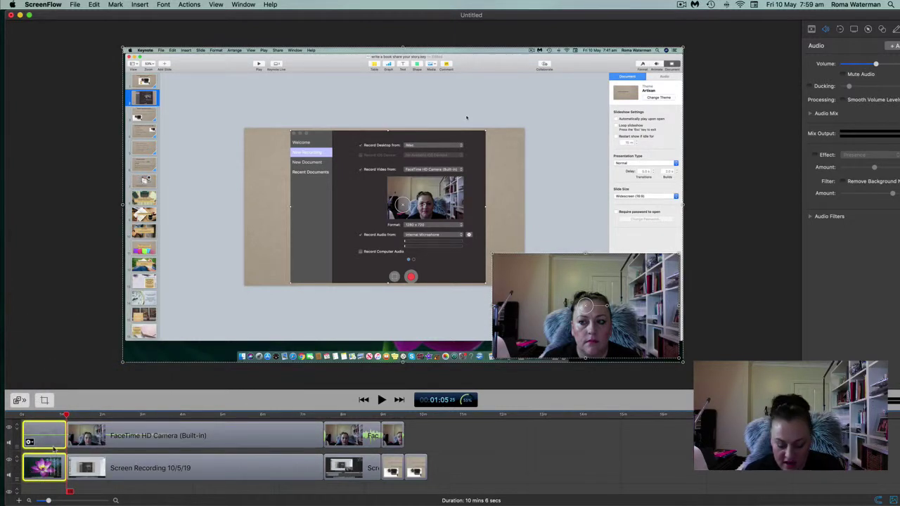
{"action": "key", "text": "Delete"}
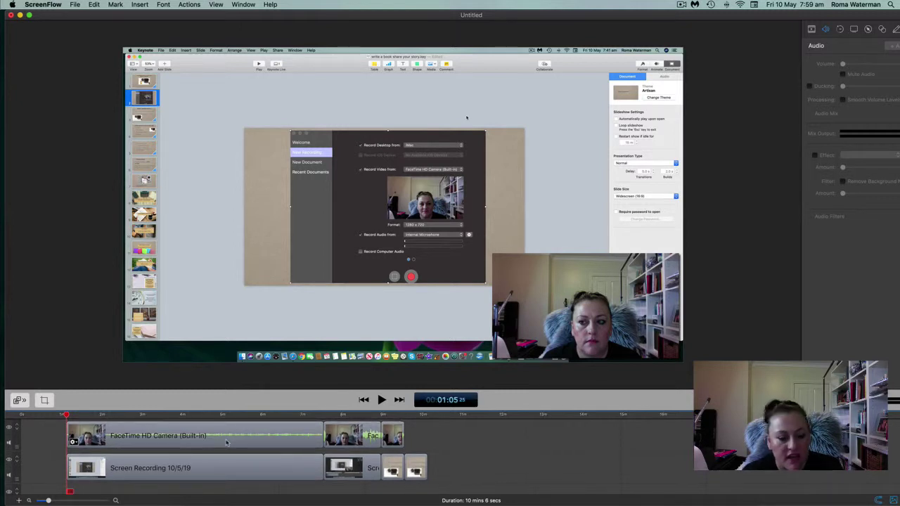
Step: Select all clips on both tracks, drag them to start at 00:00, and preview from the beginning
{"action": "left_click", "coordinate": [226, 442]}
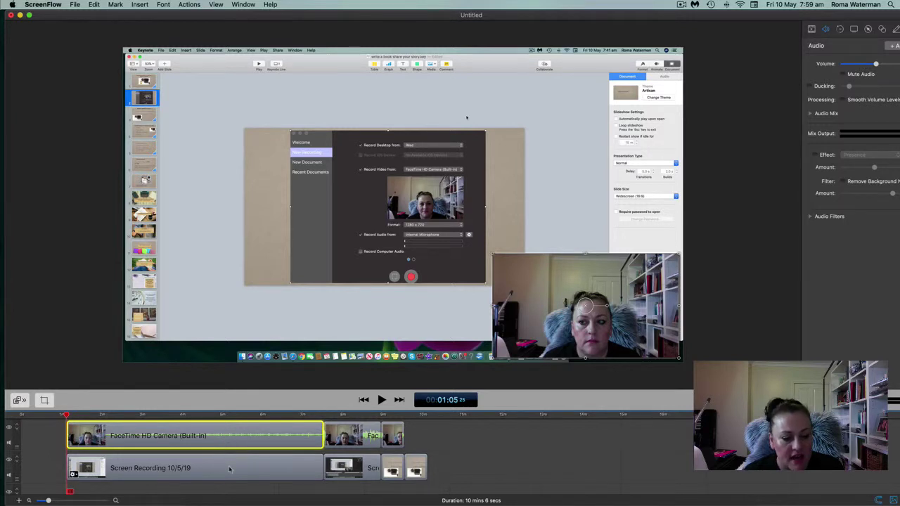
{"action": "left_click", "coordinate": [229, 469], "text": "shift"}
{"action": "left_click", "coordinate": [352, 468], "text": "shift"}
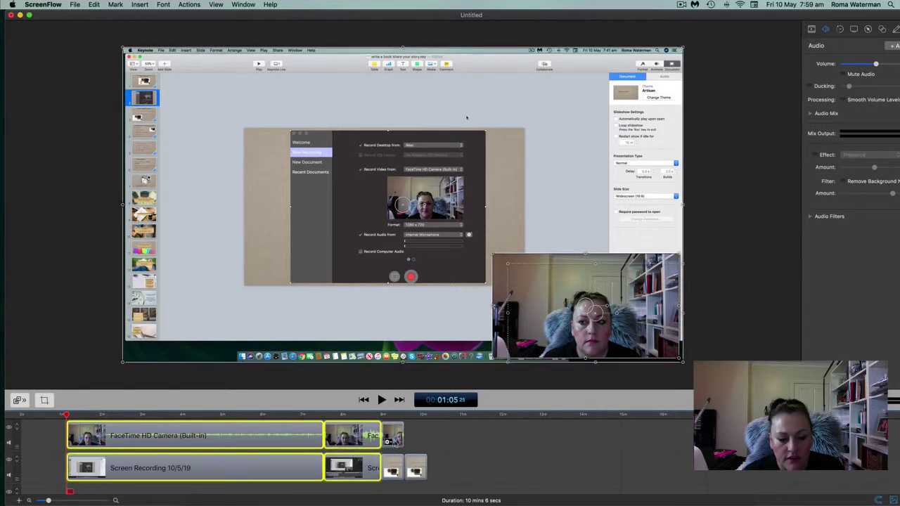
{"action": "left_click", "coordinate": [392, 436], "text": "shift"}
{"action": "left_click", "coordinate": [415, 468], "text": "shift"}
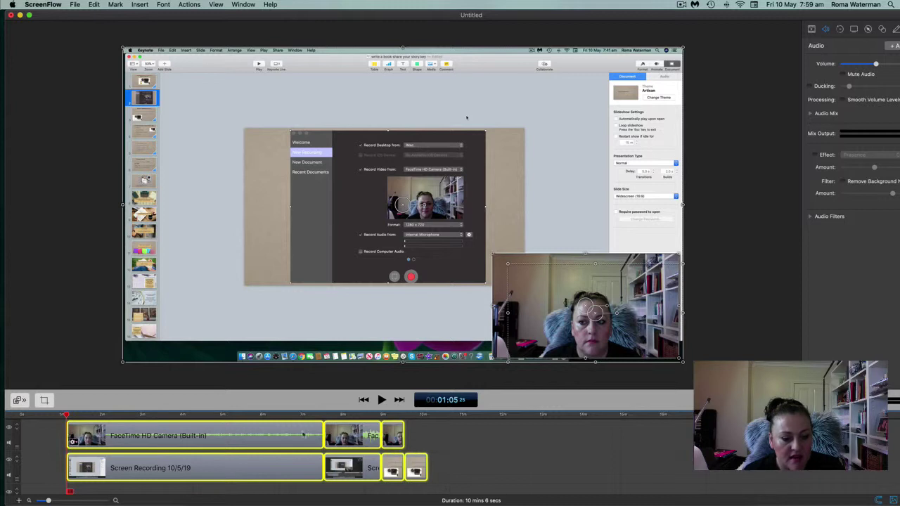
{"action": "left_click_drag", "start_coordinate": [303, 435], "coordinate": [259, 433]}
{"action": "left_click_drag", "start_coordinate": [66, 415], "coordinate": [19, 416]}
{"action": "key", "text": "space"}
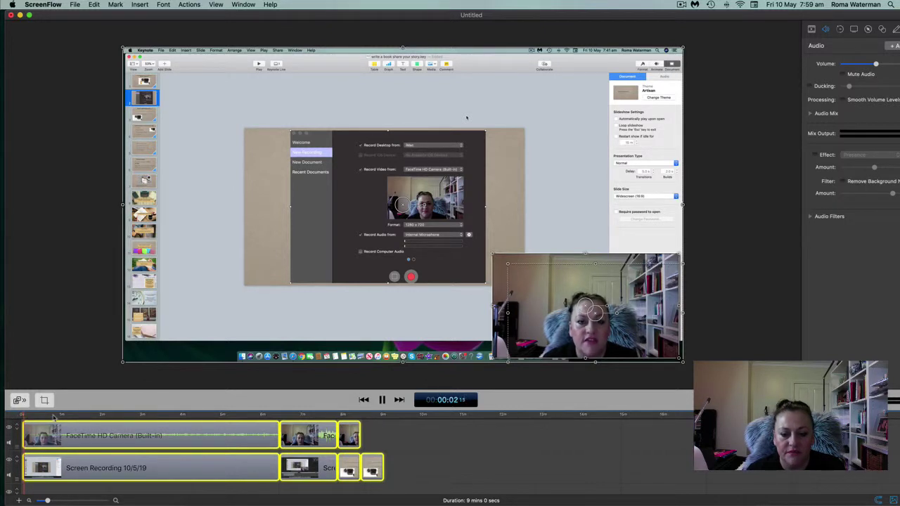
Step: Stop playback and add a starting transition to both the webcam and screen recording clips
{"action": "key", "text": "space"}
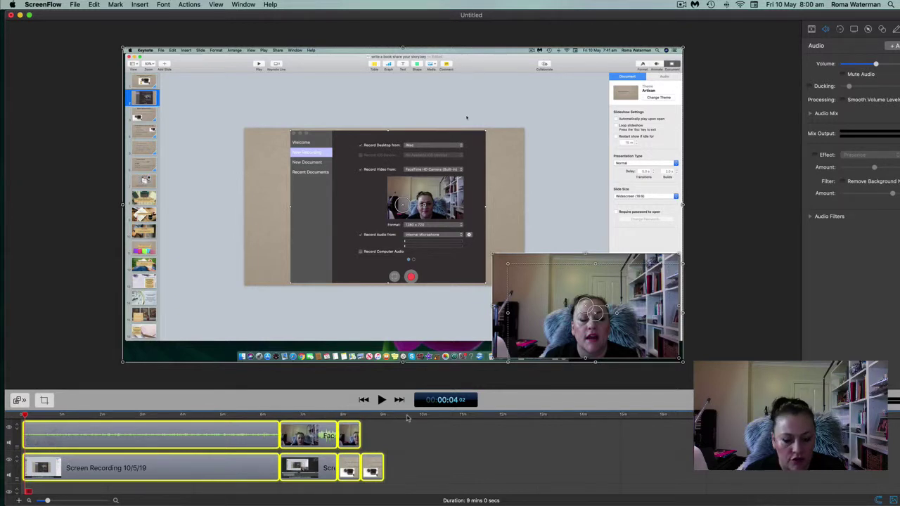
{"action": "left_click", "coordinate": [436, 443]}
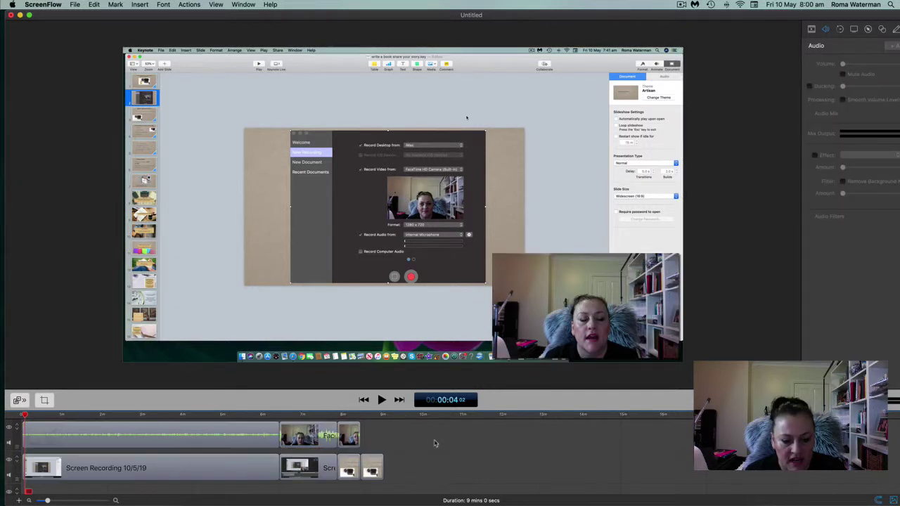
{"action": "left_click", "coordinate": [178, 441]}
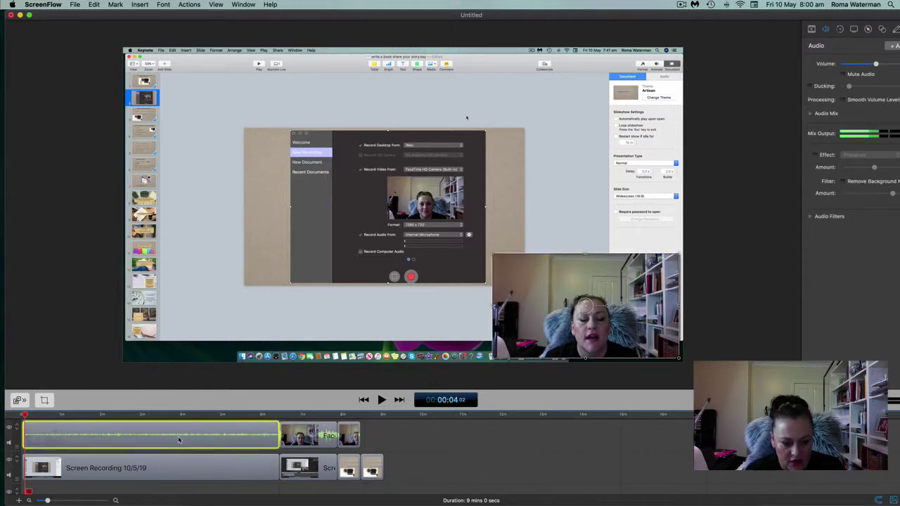
{"action": "left_click", "coordinate": [170, 465], "text": "shift"}
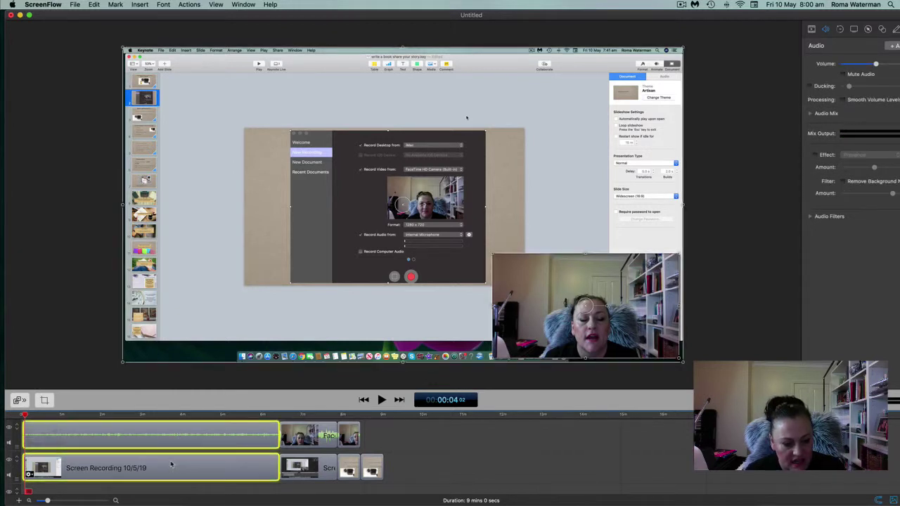
{"action": "right_click", "coordinate": [30, 441]}
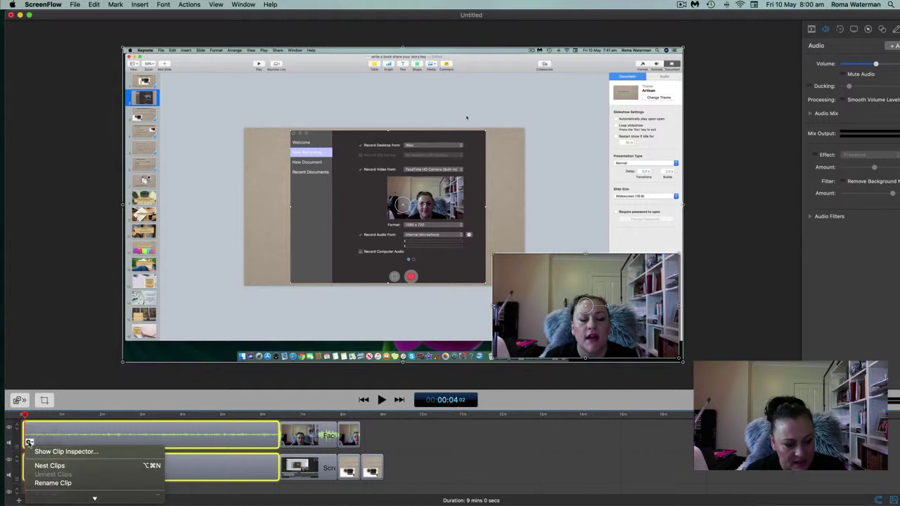
{"action": "mouse_move", "coordinate": [64, 500]}
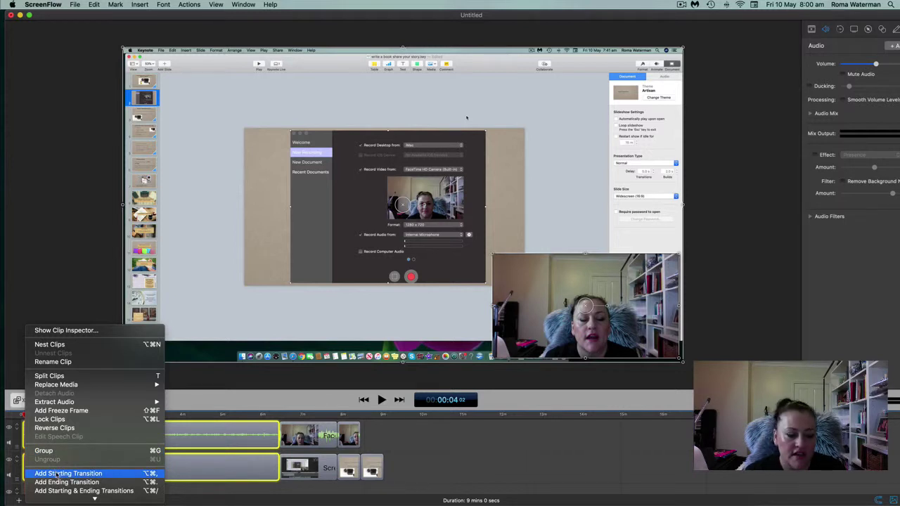
{"action": "left_click", "coordinate": [58, 473]}
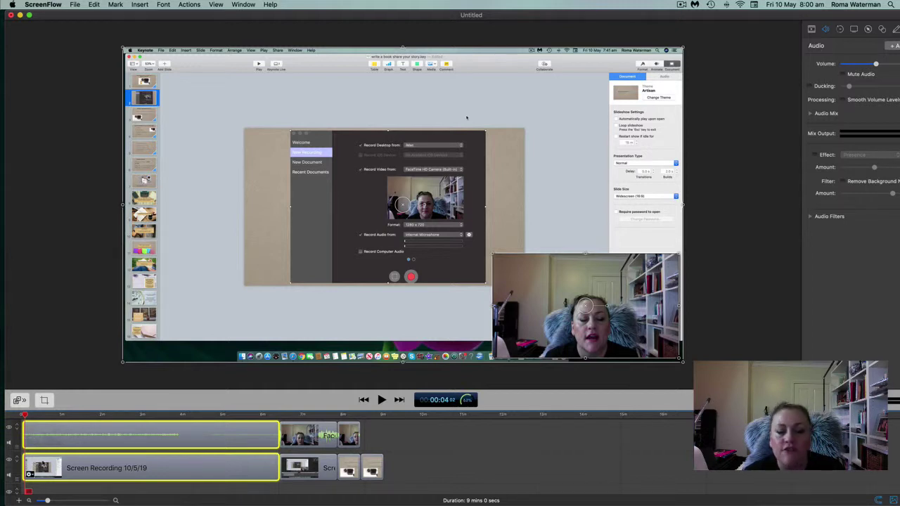
Step: Preview the opening fade-in from the start of the timeline
{"action": "left_click", "coordinate": [15, 417]}
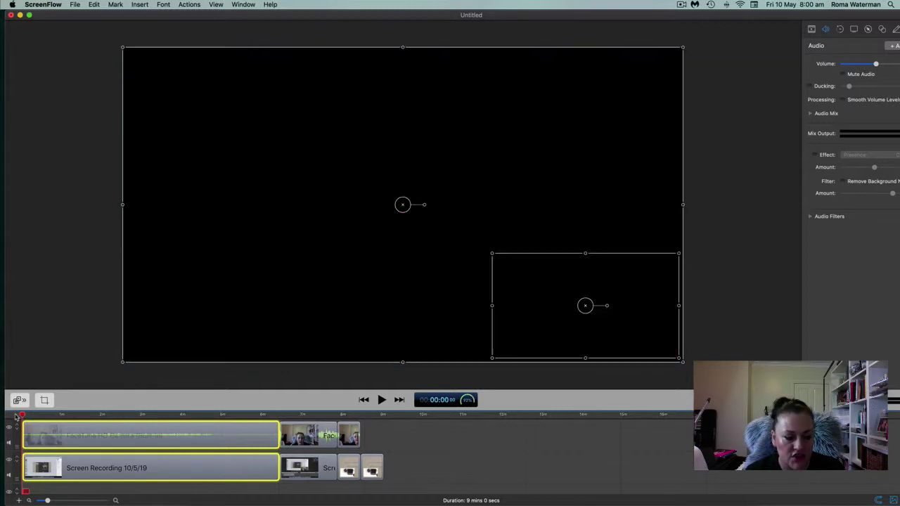
{"action": "left_click", "coordinate": [30, 334]}
{"action": "key", "text": "space"}
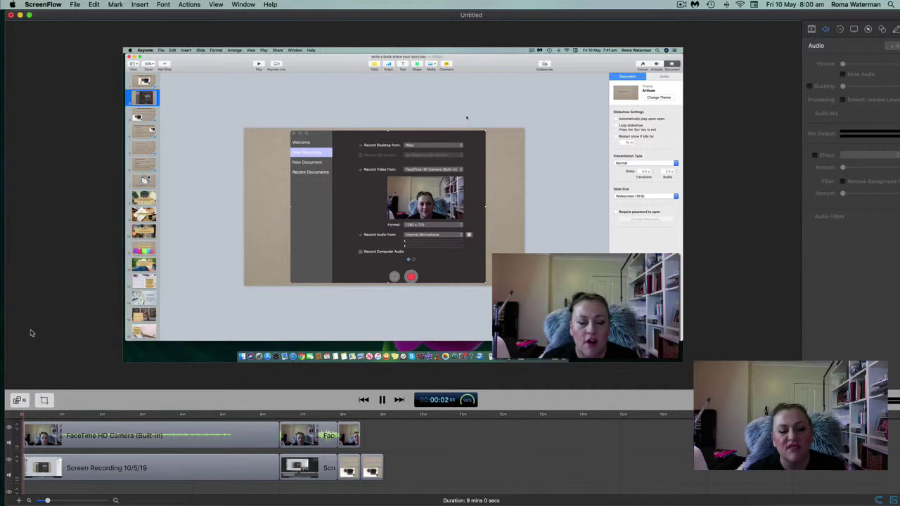
{"action": "key", "text": "space"}
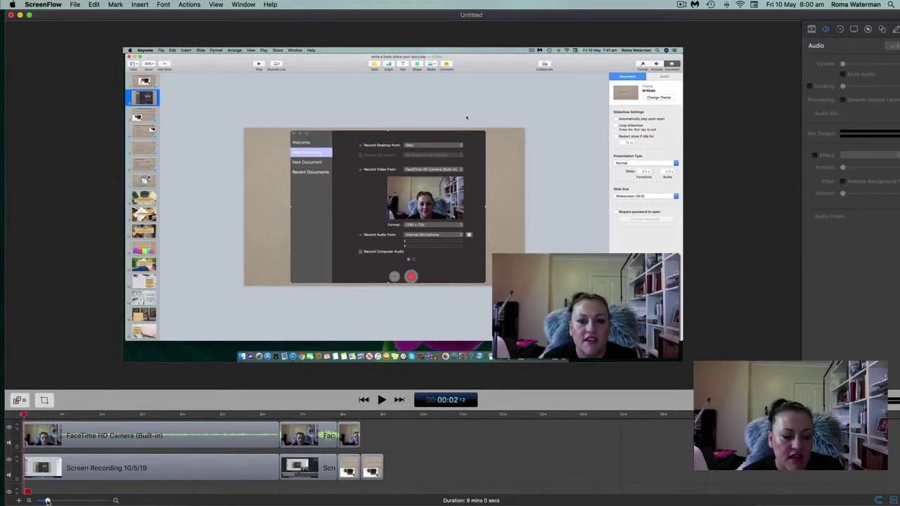
Step: Zoom the timeline in on the clip starts and switch the FaceTime HD Camera clip's starting transition to Cube
{"action": "left_click_drag", "start_coordinate": [47, 500], "coordinate": [74, 501]}
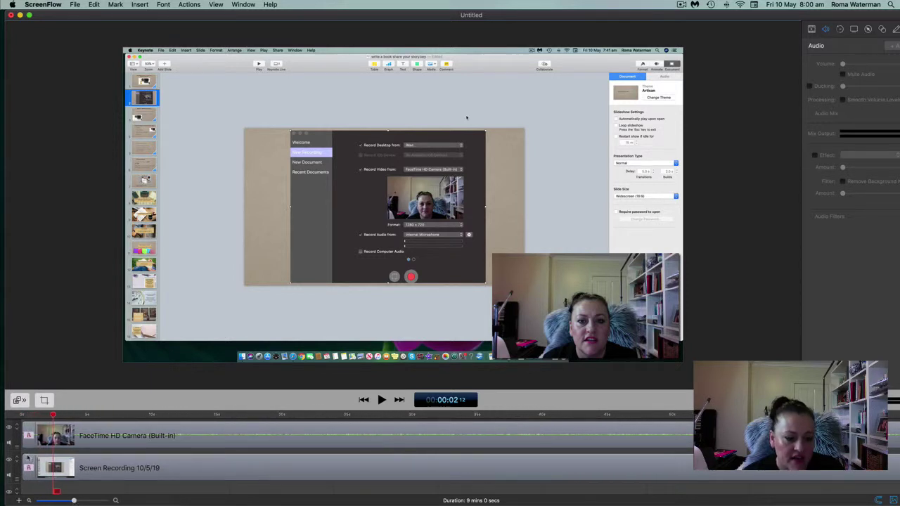
{"action": "left_click", "coordinate": [22, 416]}
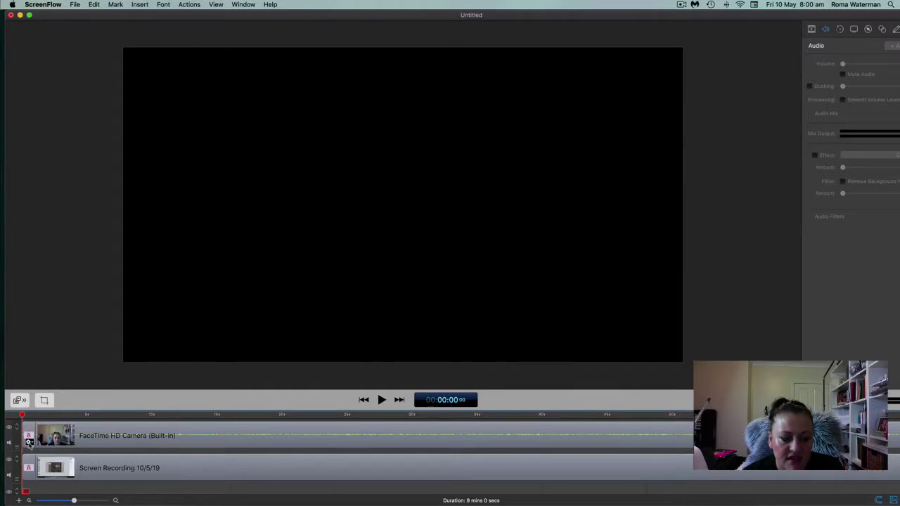
{"action": "left_click", "coordinate": [29, 442]}
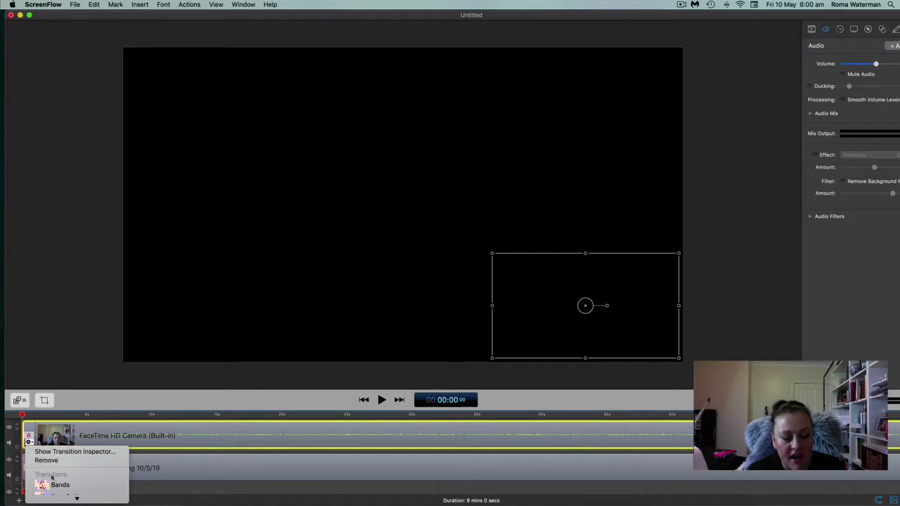
{"action": "mouse_move", "coordinate": [77, 497]}
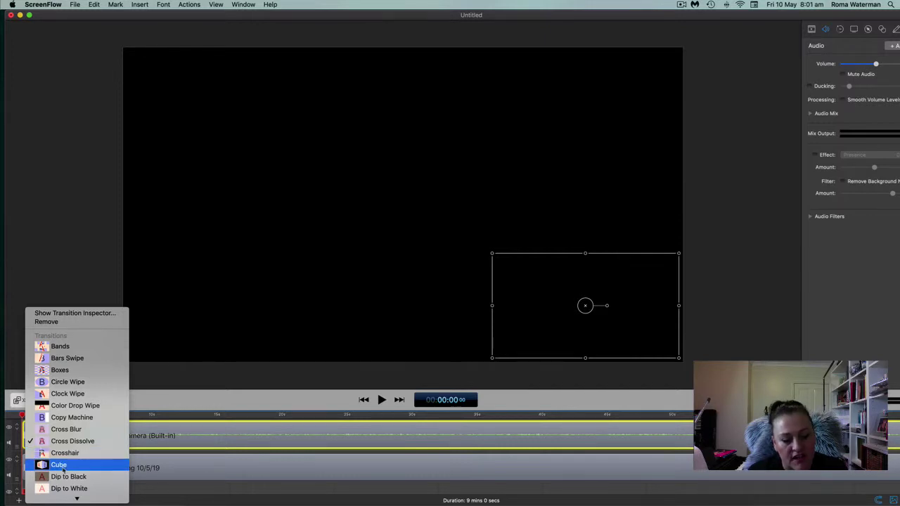
{"action": "left_click", "coordinate": [62, 466]}
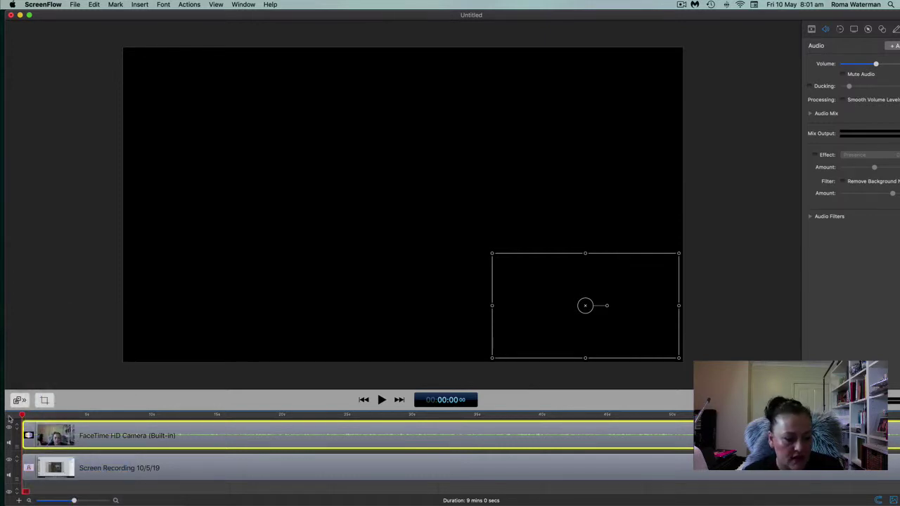
Step: Preview the webcam clip's Cube opening from the start, keeping Cube as its transition
{"action": "key", "text": "space"}
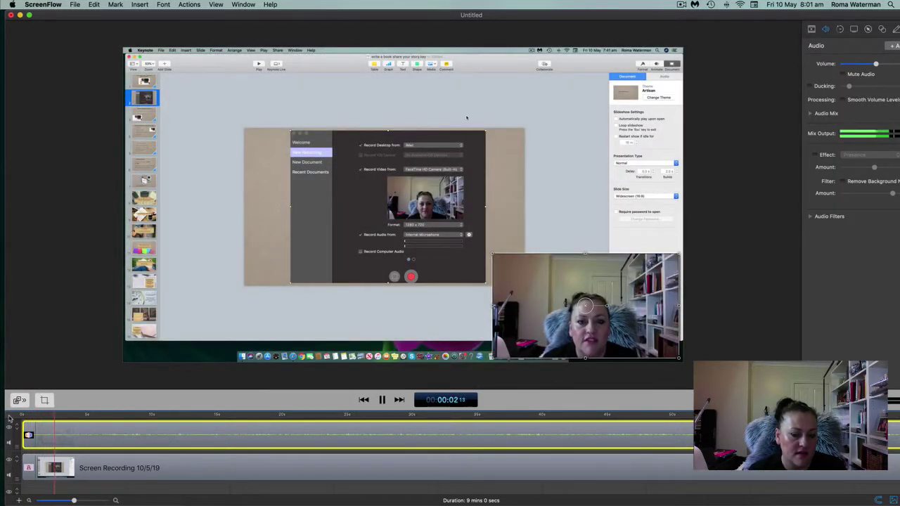
{"action": "key", "text": "space"}
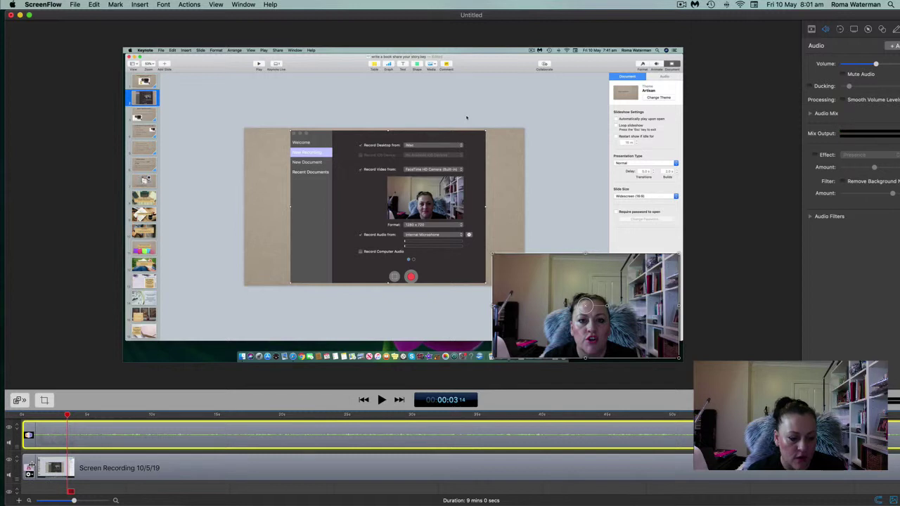
{"action": "left_click", "coordinate": [34, 472]}
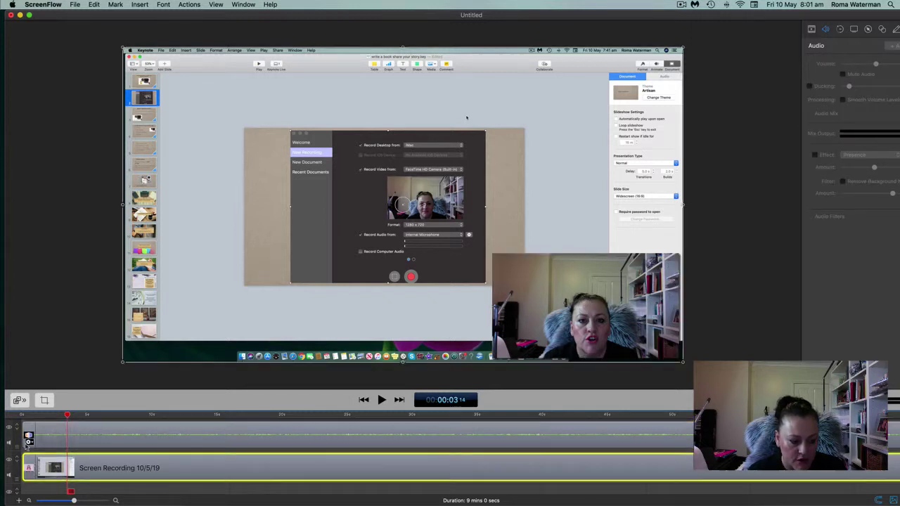
{"action": "right_click", "coordinate": [29, 439]}
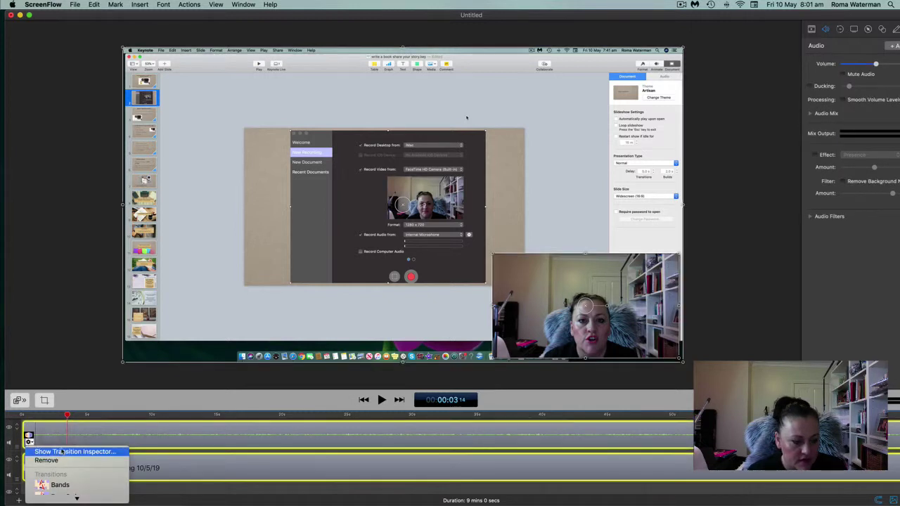
{"action": "scroll", "coordinate": [57, 485], "scroll_direction": "down", "scroll_amount": 5}
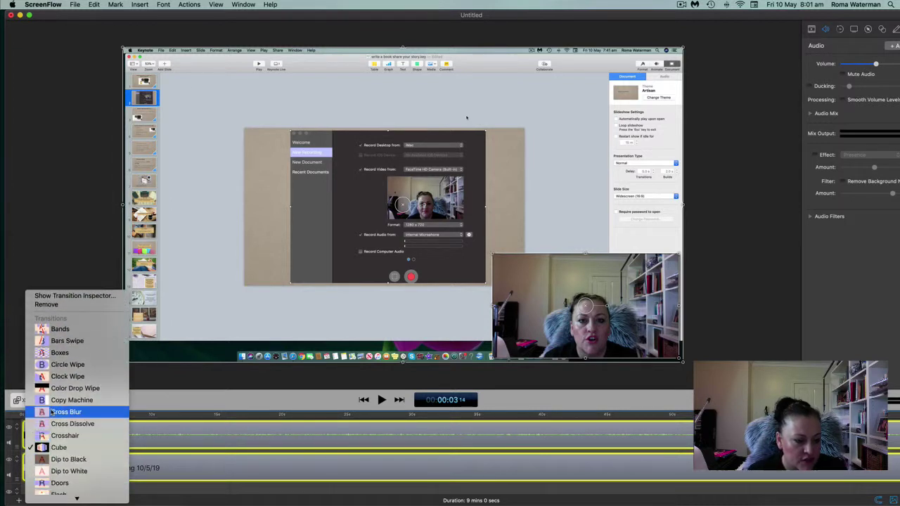
{"action": "left_click", "coordinate": [56, 447]}
{"action": "left_click", "coordinate": [22, 416]}
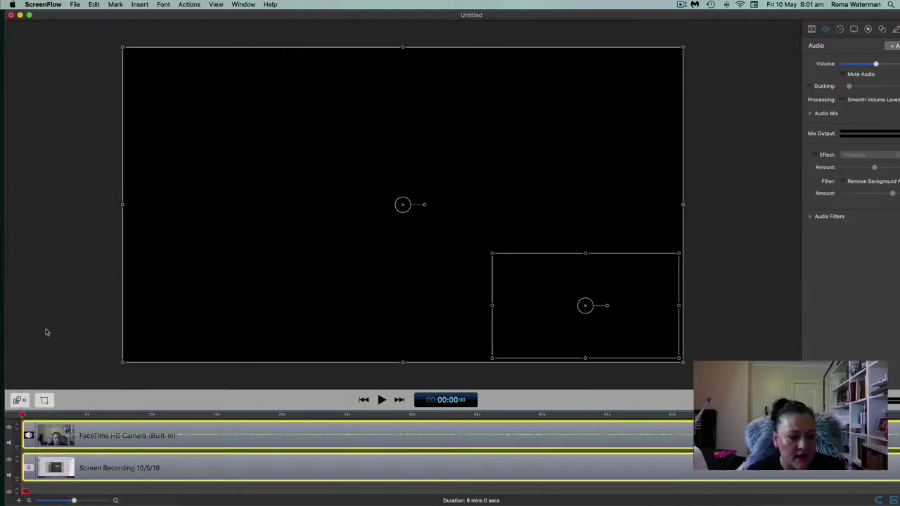
{"action": "left_click", "coordinate": [46, 329]}
{"action": "key", "text": "space"}
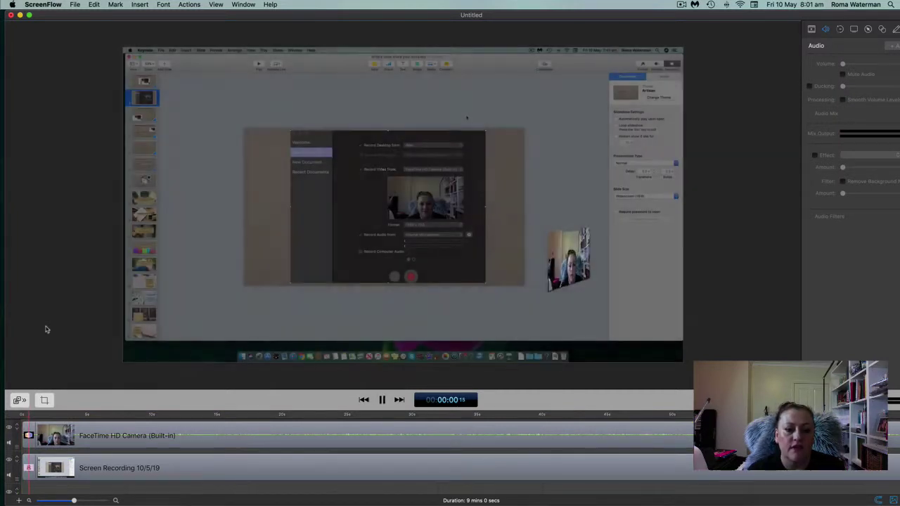
{"action": "key", "text": "space"}
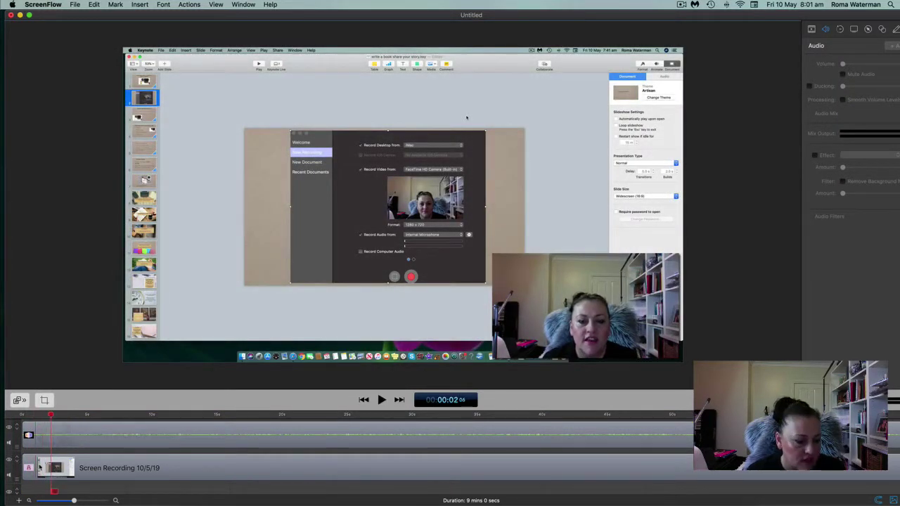
Step: Change the Screen Recording 10/5/19 clip's starting transition to Cube and preview both openings
{"action": "right_click", "coordinate": [29, 473]}
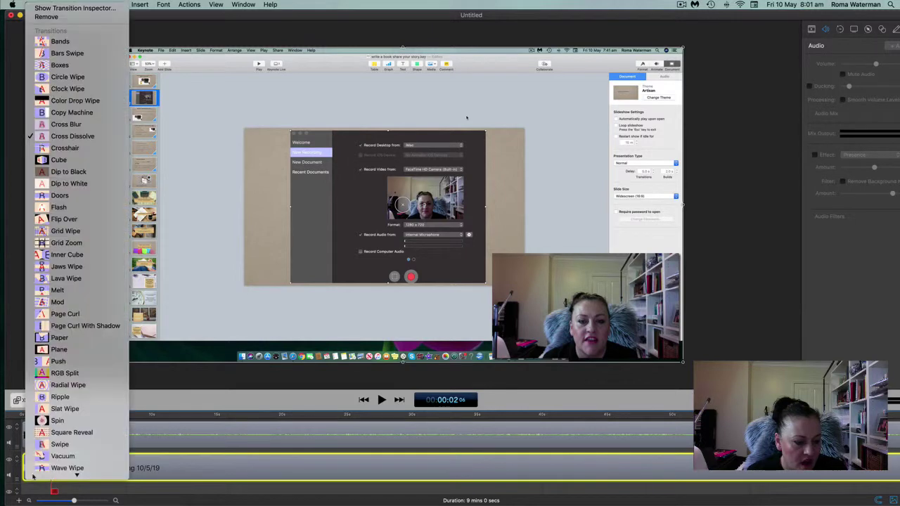
{"action": "left_click", "coordinate": [50, 162]}
{"action": "left_click", "coordinate": [11, 417]}
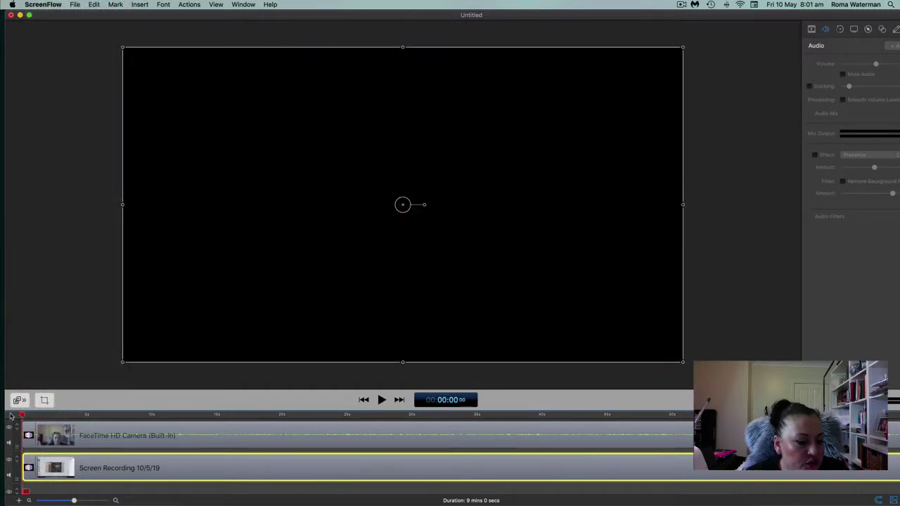
{"action": "left_click", "coordinate": [19, 296]}
{"action": "key", "text": "space"}
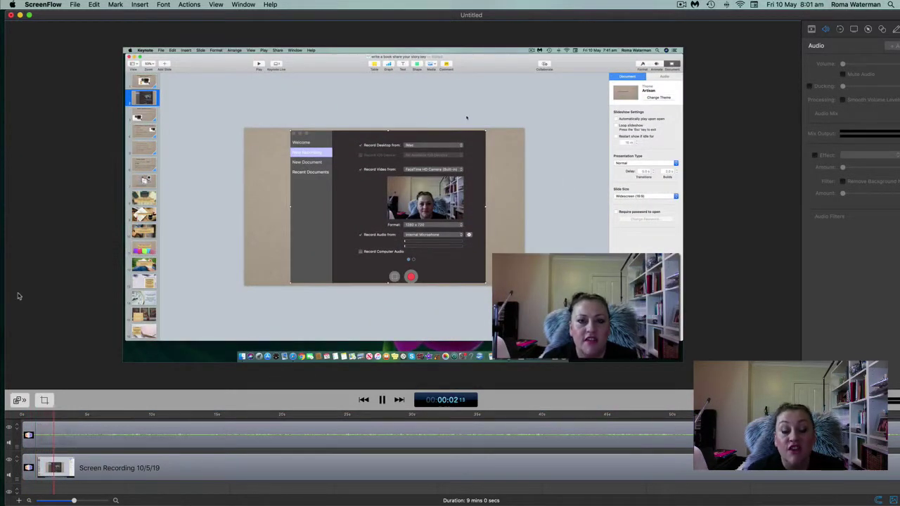
{"action": "key", "text": "space"}
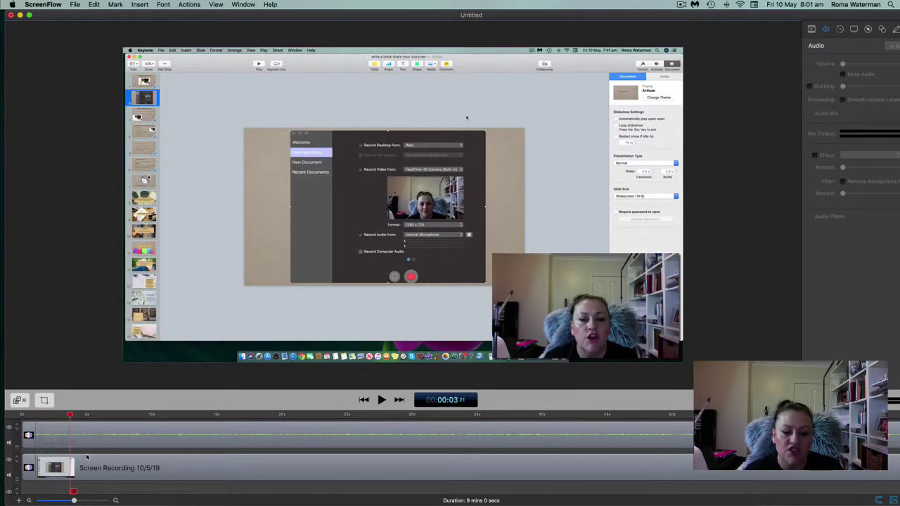